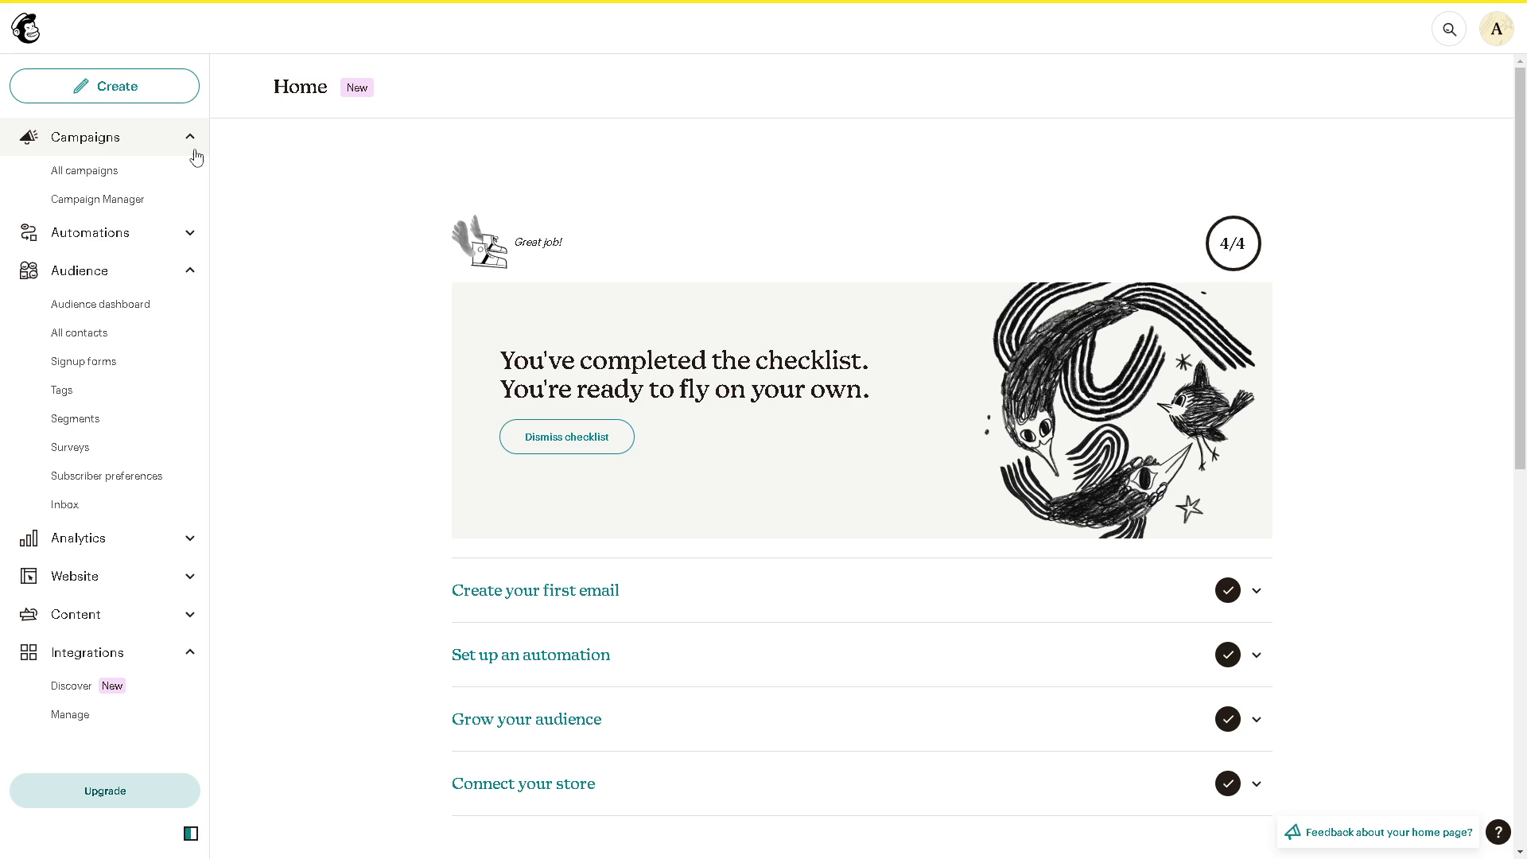
pyautogui.click(165, 94)
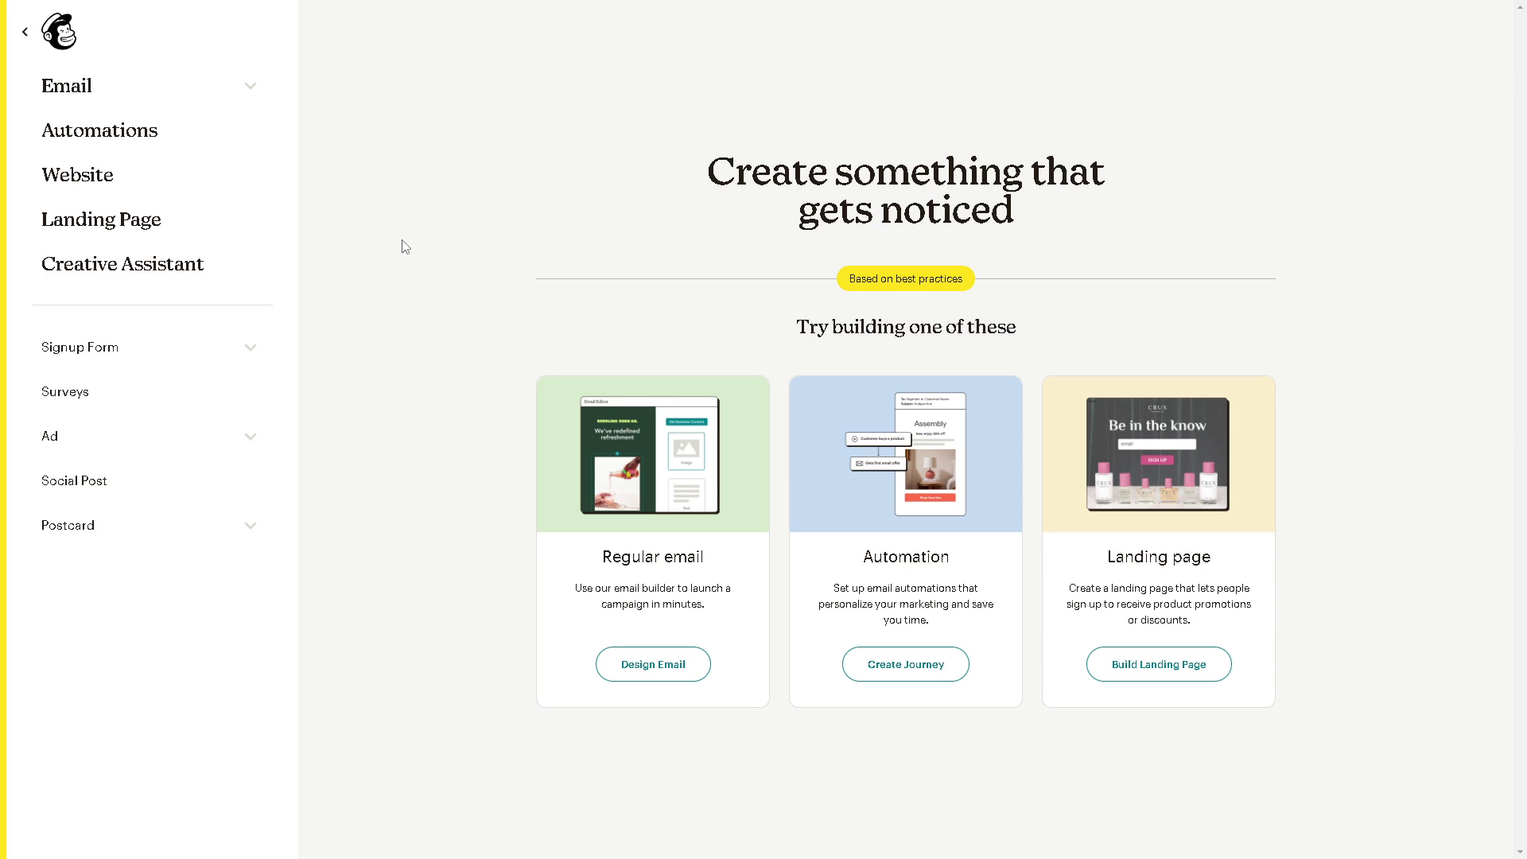
# Begin designing a regular email and filter the template gallery to free templates only
pyautogui.click(637, 669)
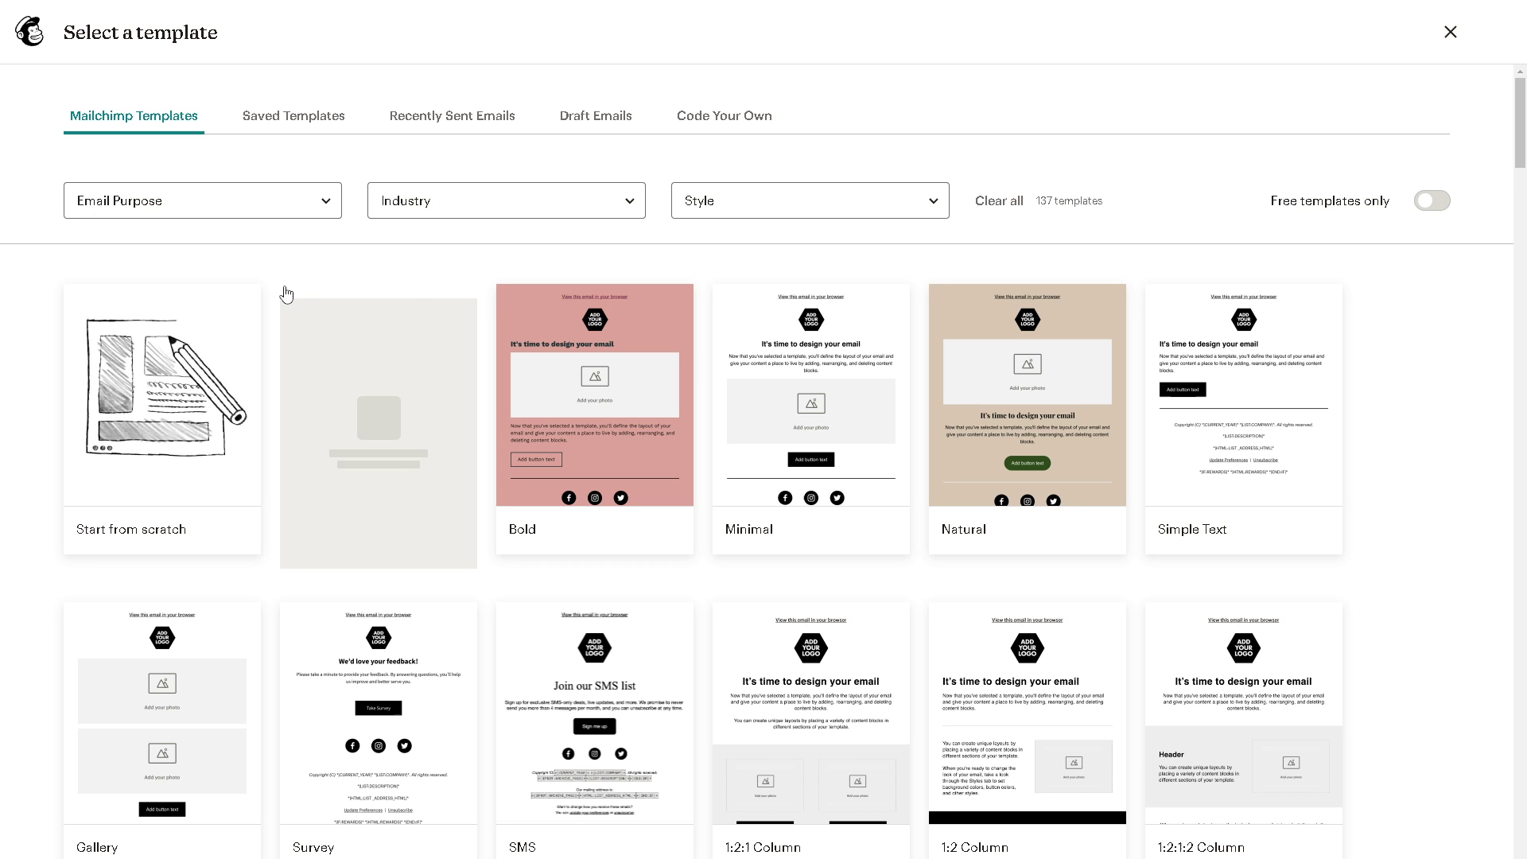
pyautogui.moveTo(205, 317)
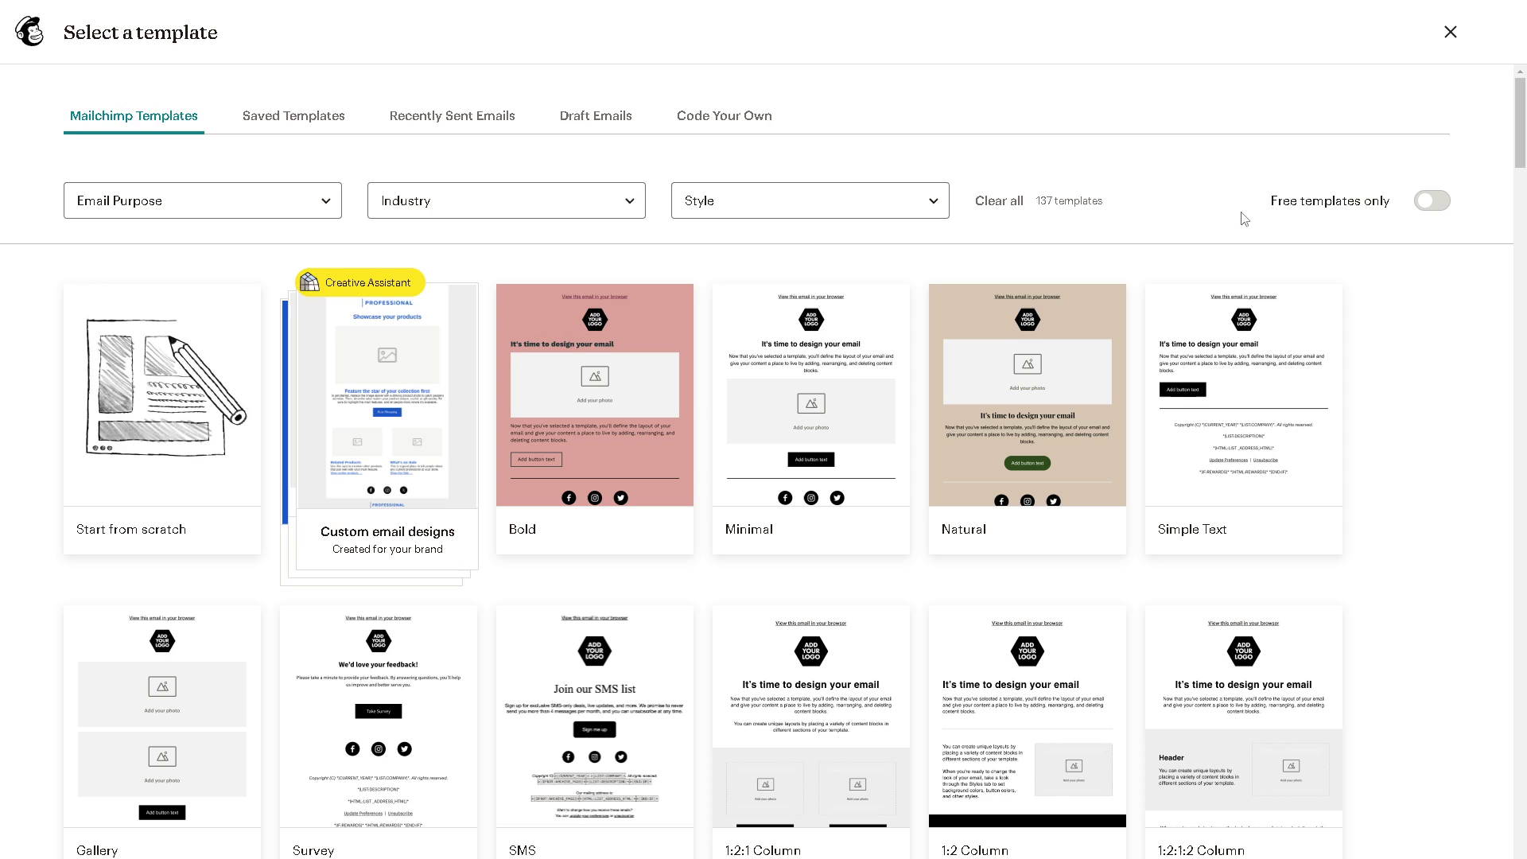
pyautogui.click(1444, 208)
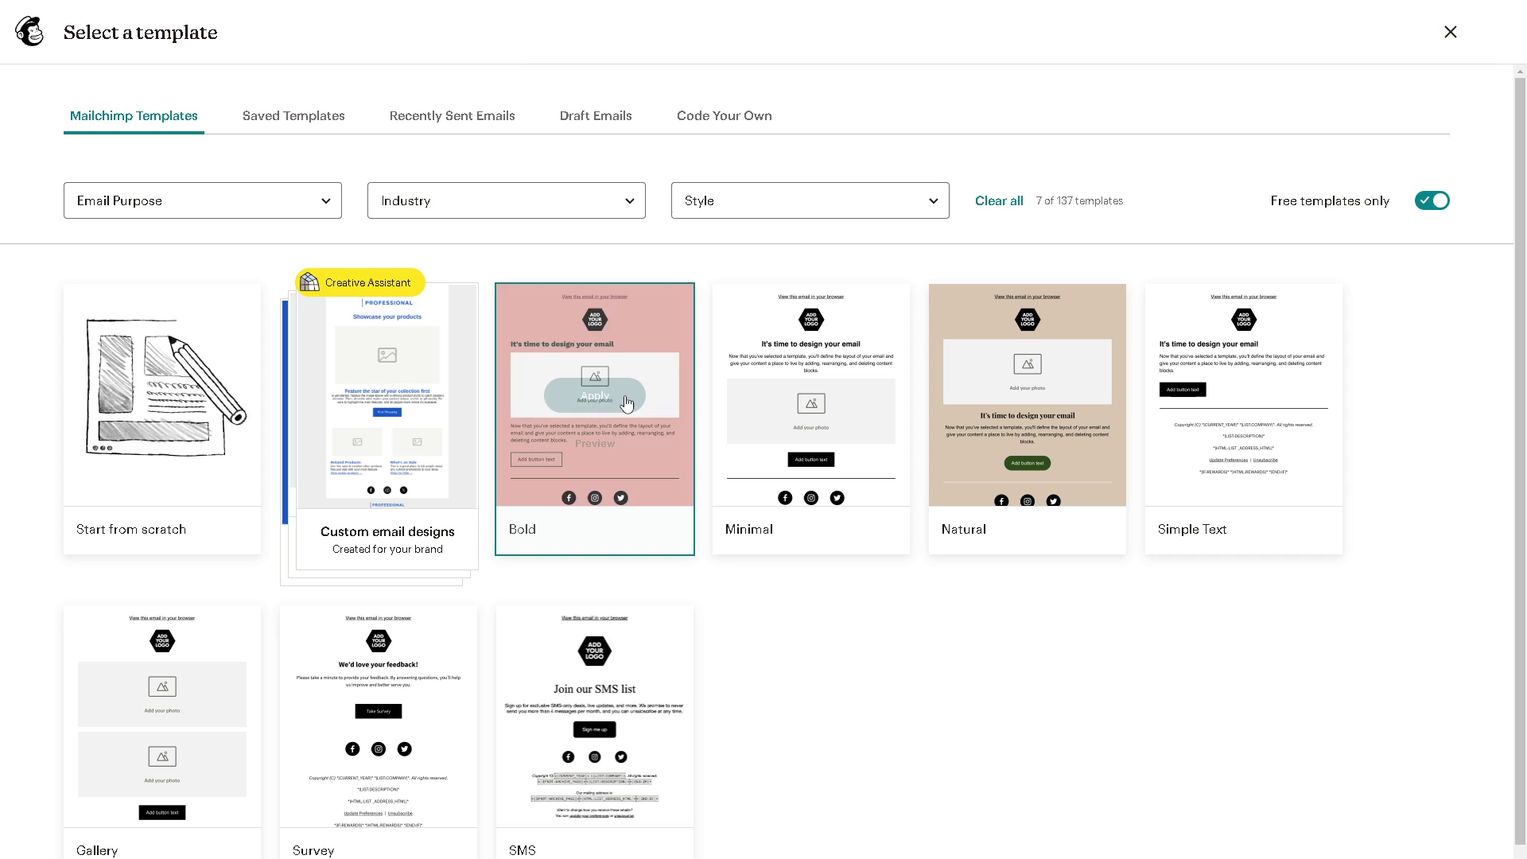
pyautogui.moveTo(89, 375)
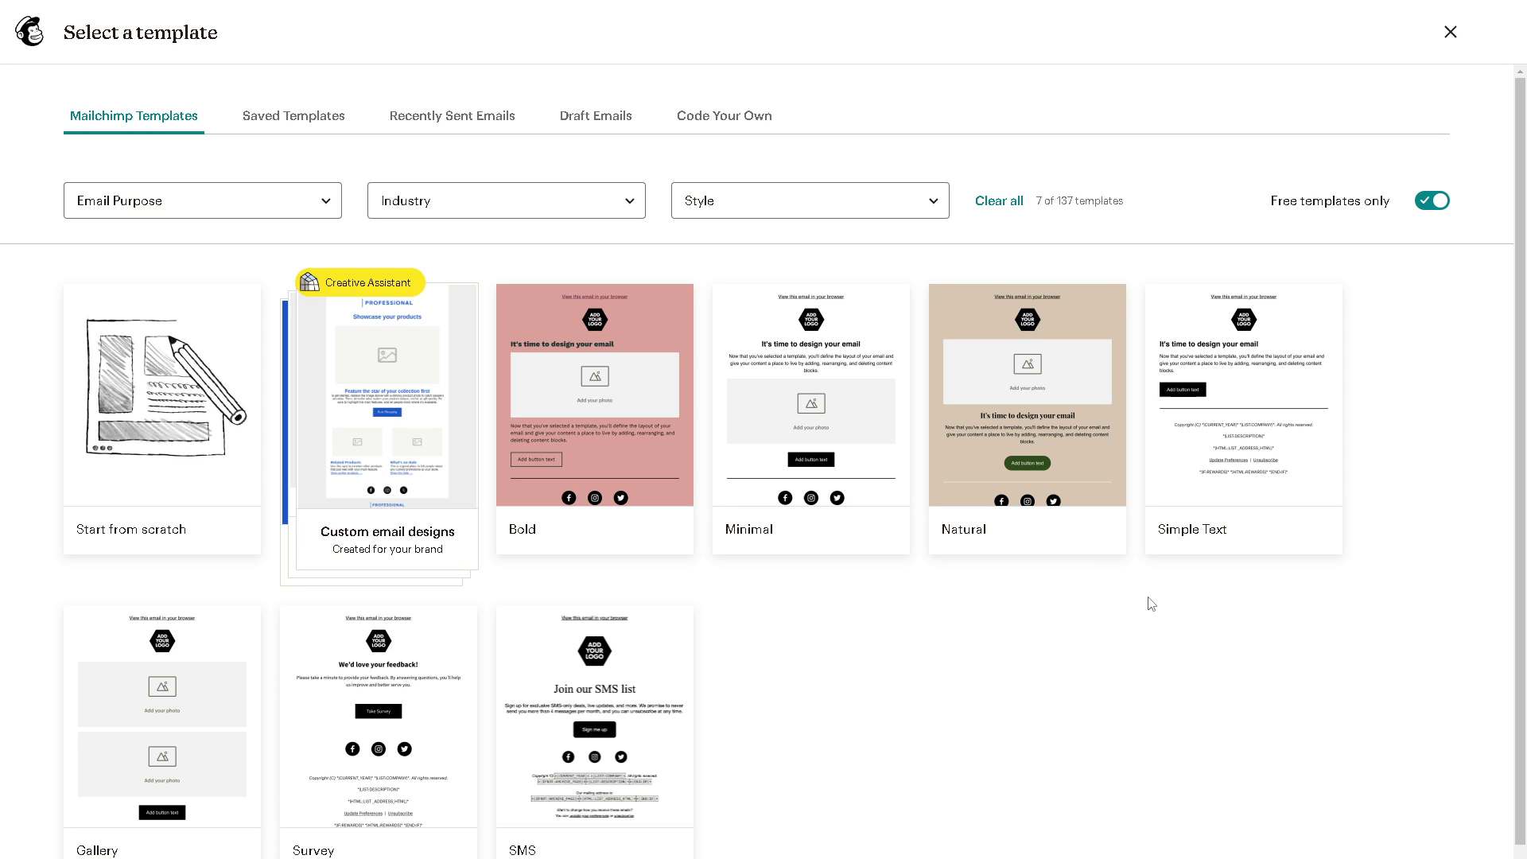
# Apply the Natural template and drag a Button block in directly below the main image
pyautogui.moveTo(1084, 545)
pyautogui.click(1026, 398)
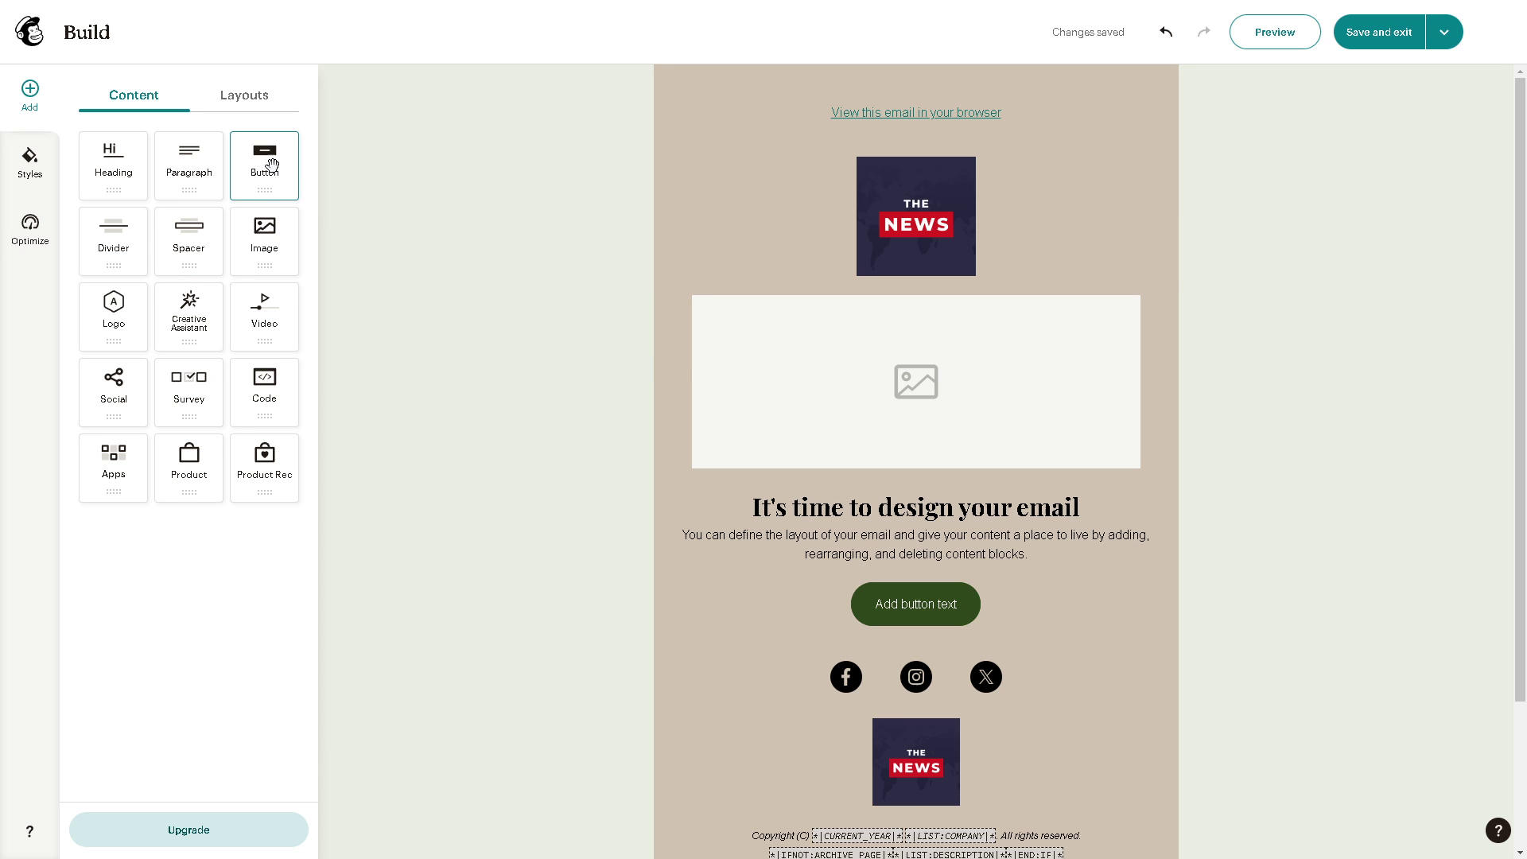
pyautogui.moveTo(274, 171); pyautogui.dragTo(848, 481)
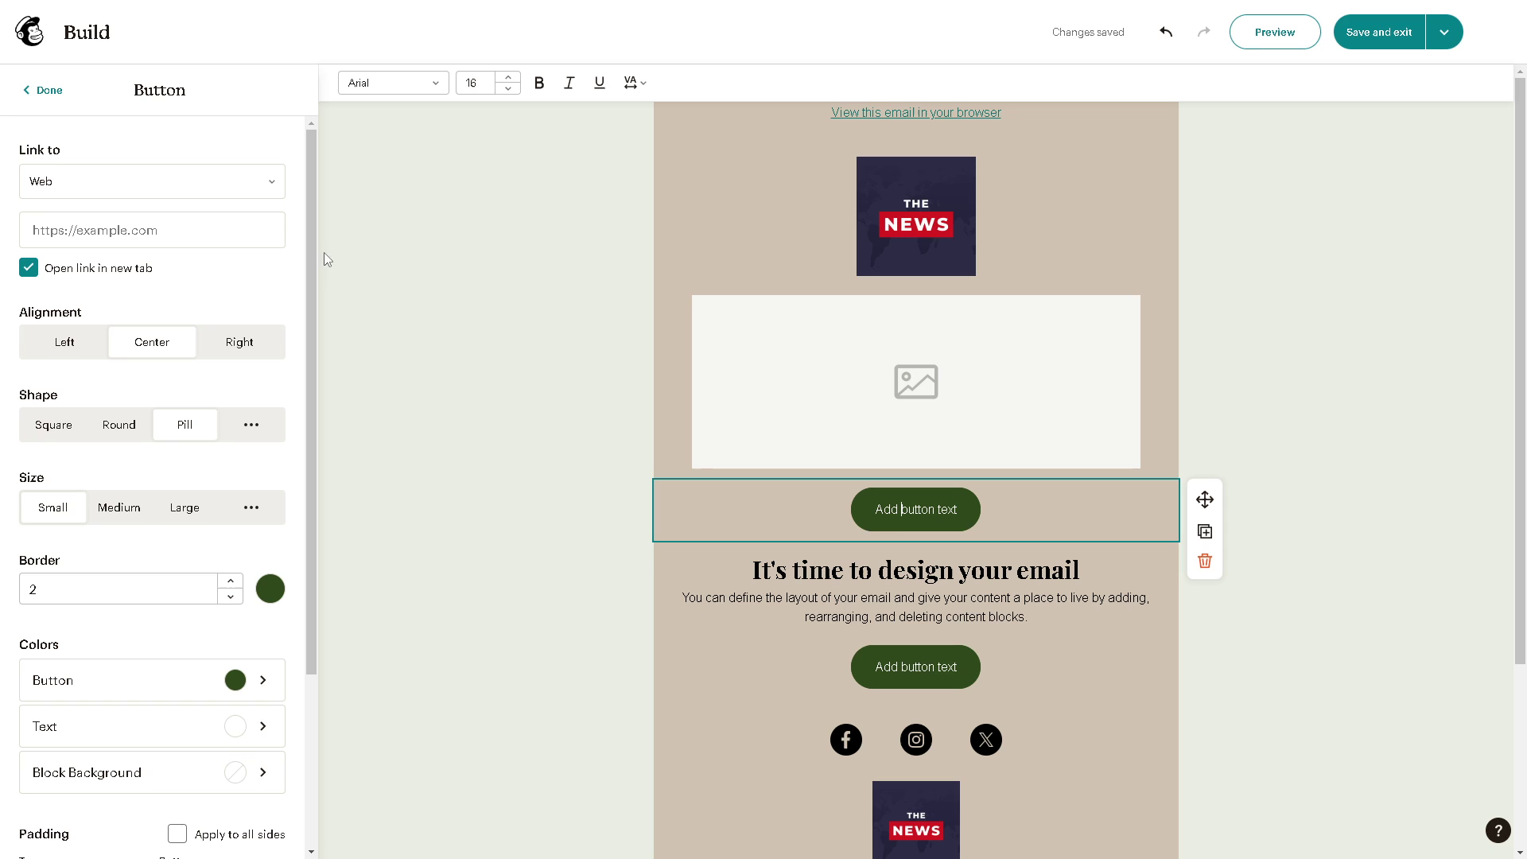
pyautogui.click(898, 526)
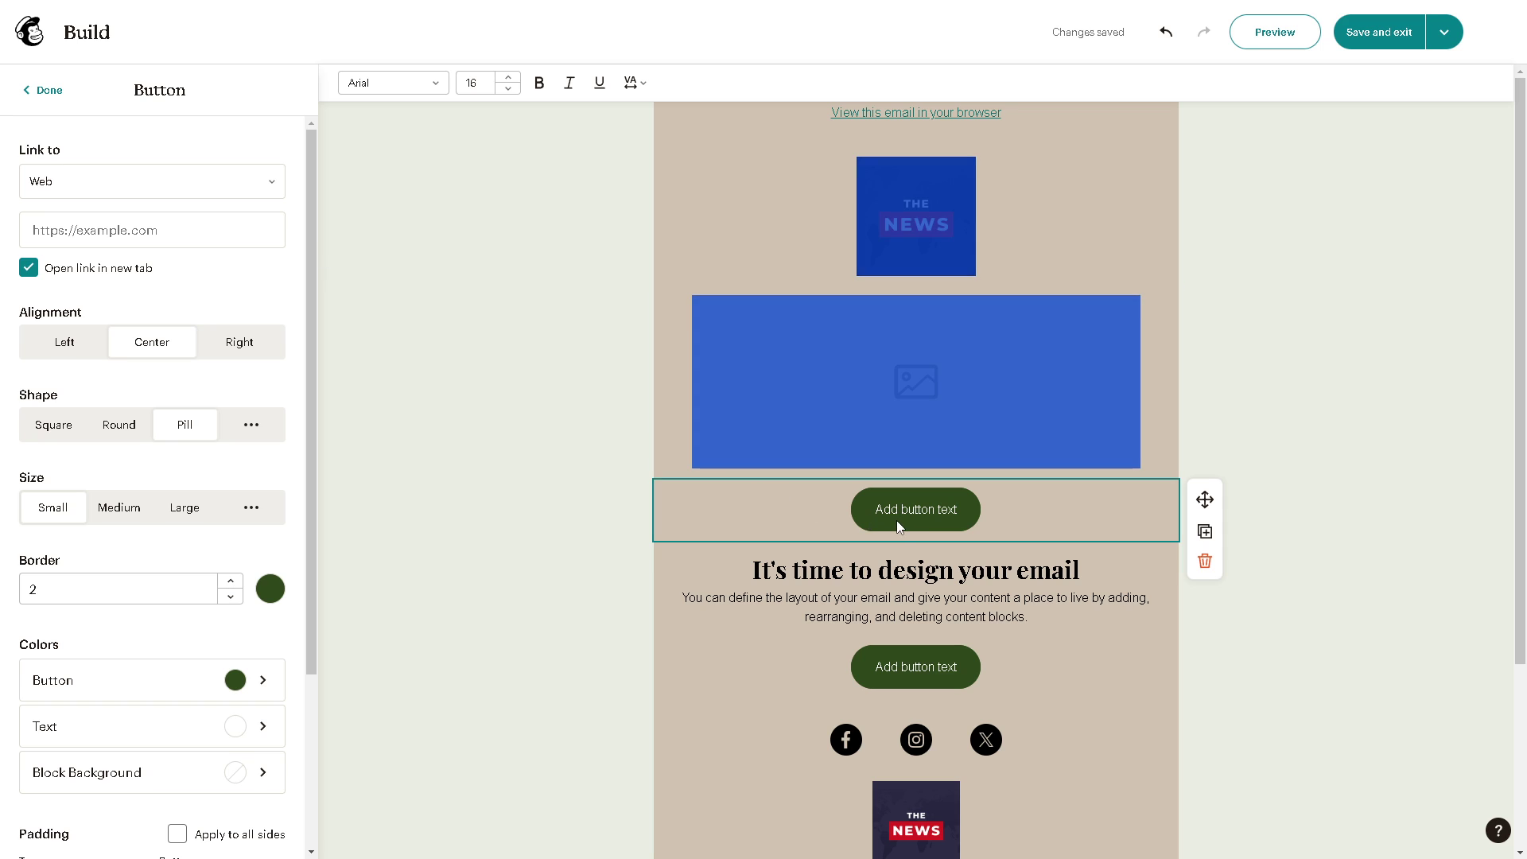
pyautogui.click(270, 192)
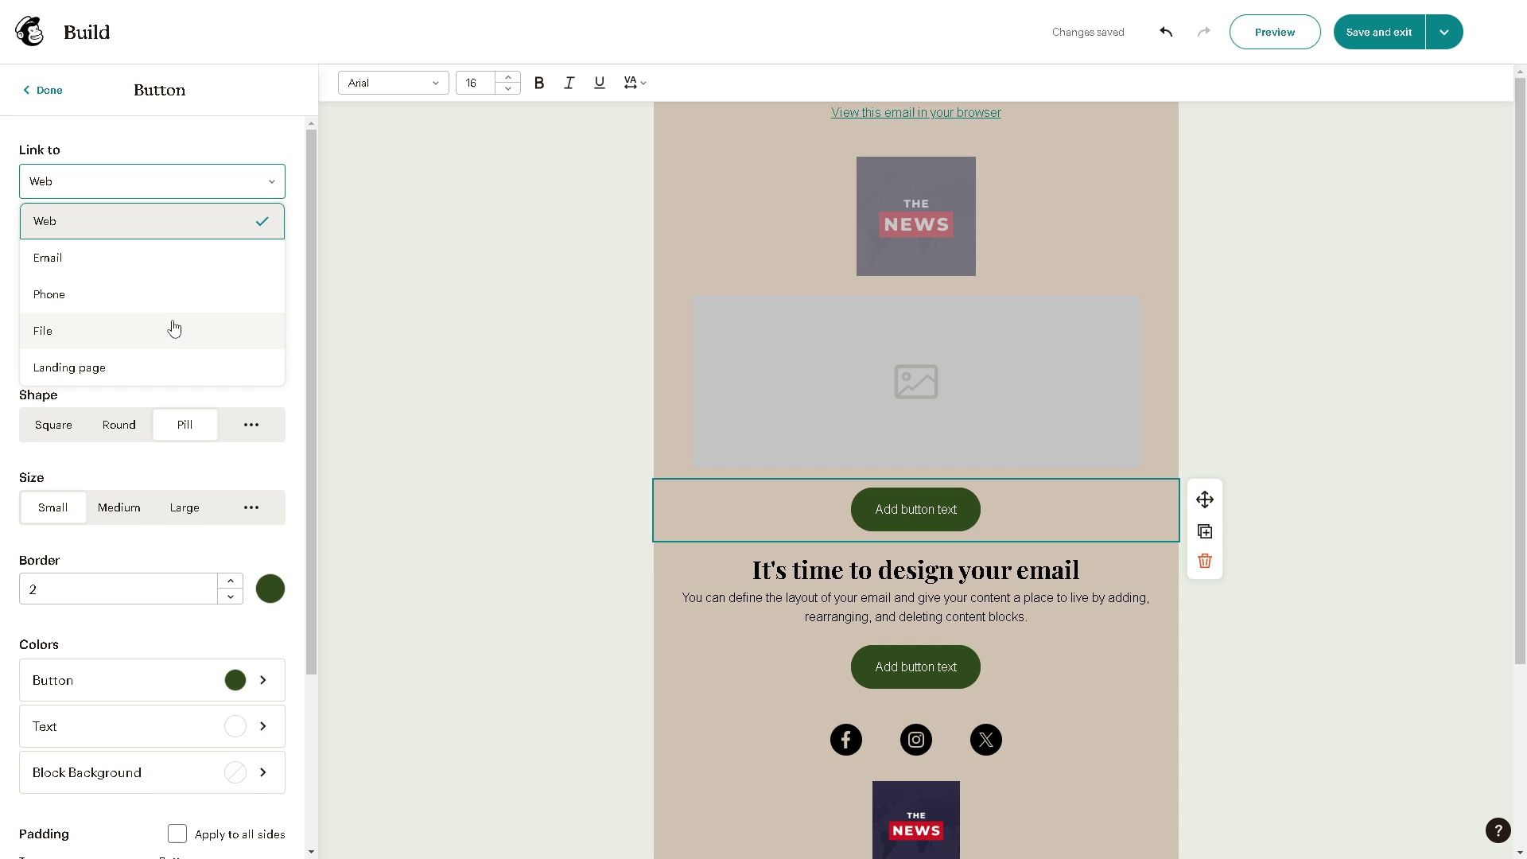
pyautogui.click(384, 245)
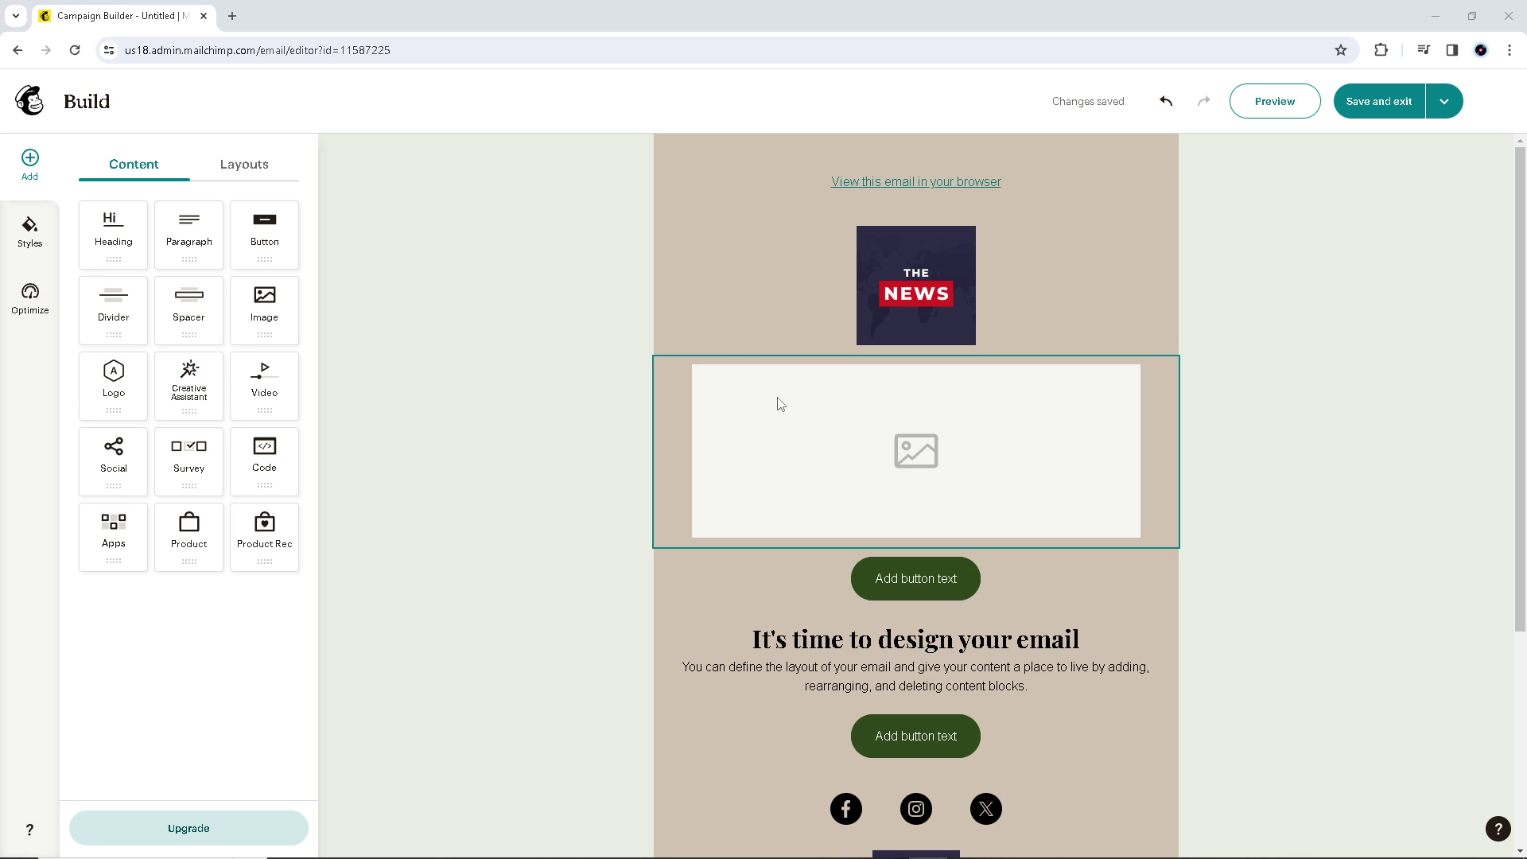
# Paste the YouTube channel URL into the new button's Link to Web field
pyautogui.click(855, 445)
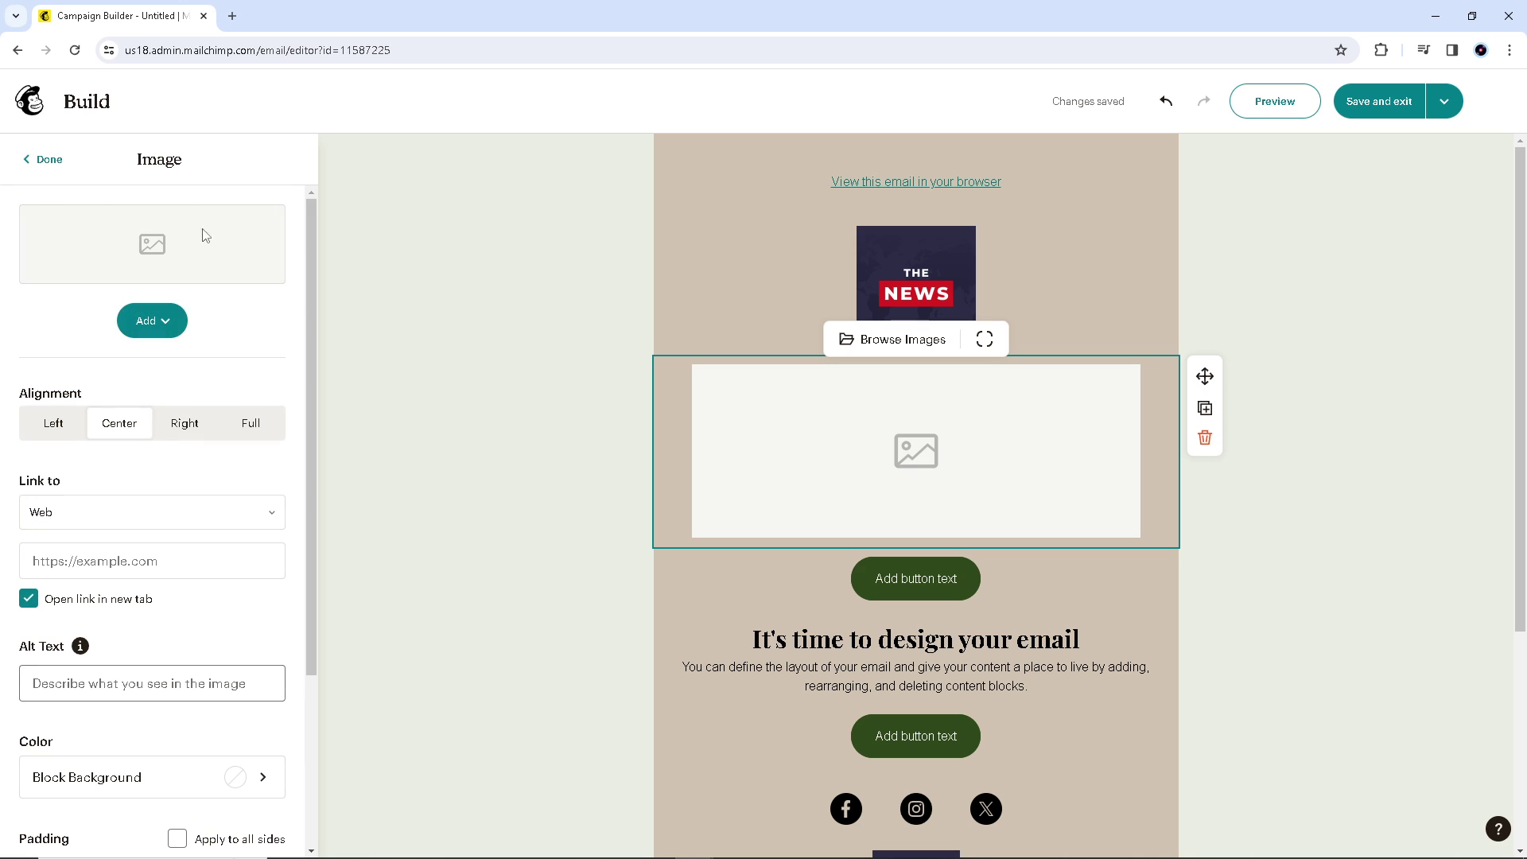
pyautogui.click(937, 579)
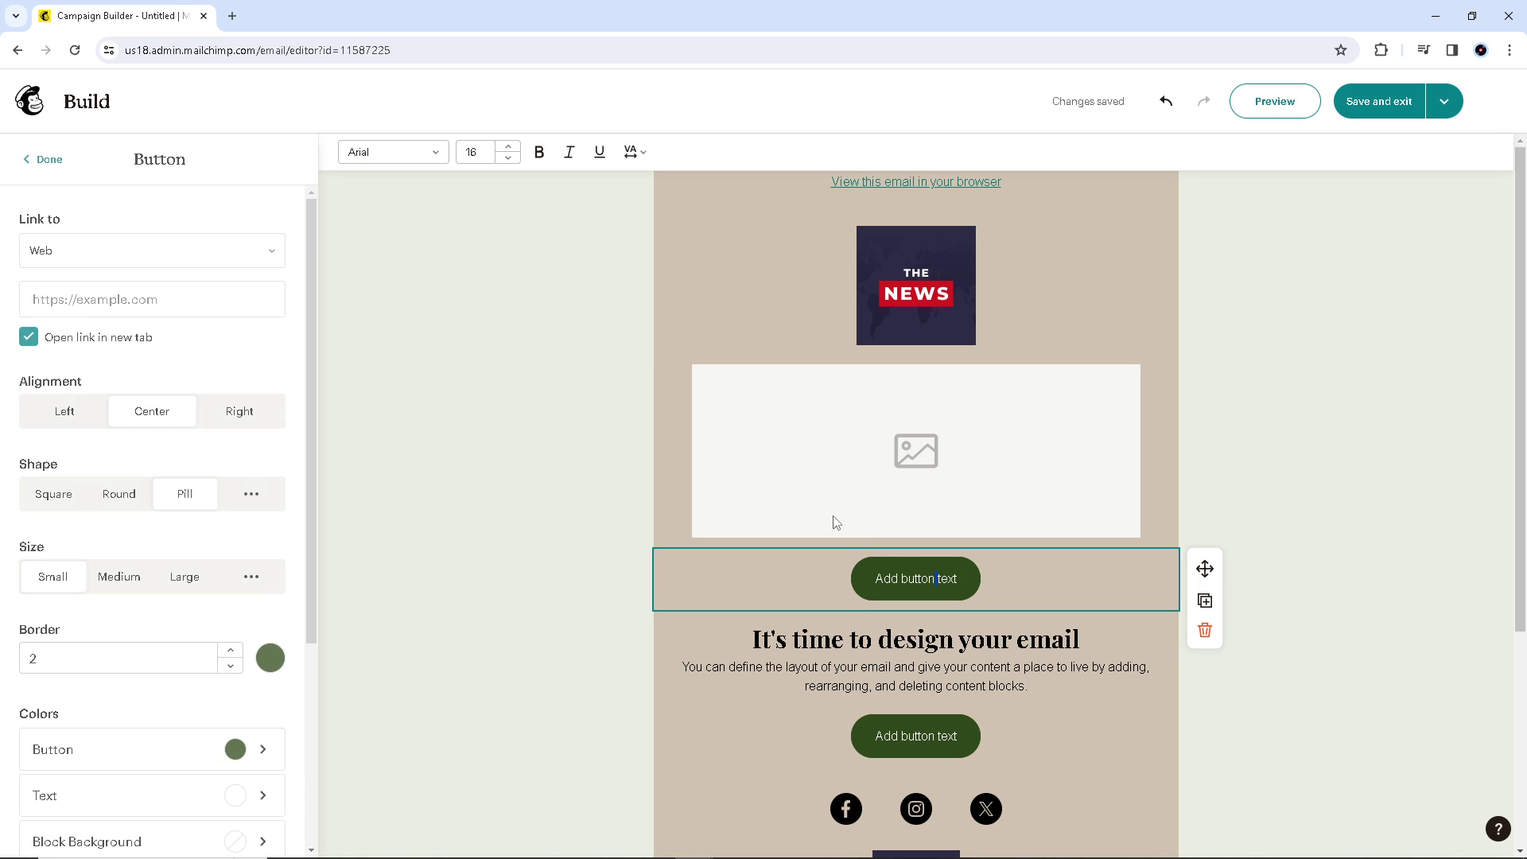
pyautogui.click(163, 300)
pyautogui.write('https://www.youtube.com/@AndysGuides')
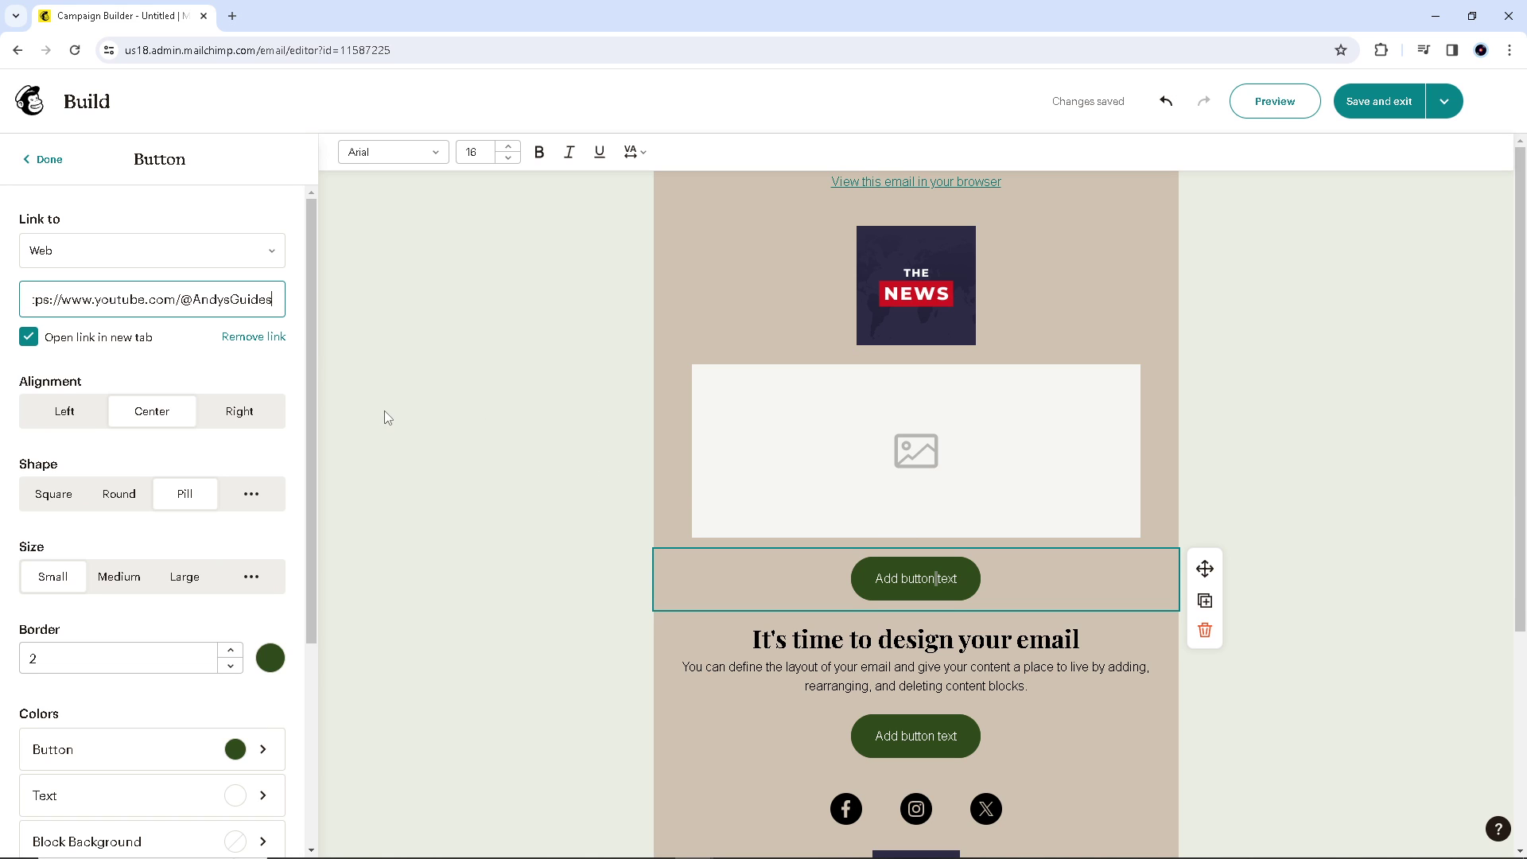
# Keep Open link in new tab checked on the button and reselect it for editing
pyautogui.scroll(-2, 520, 417)
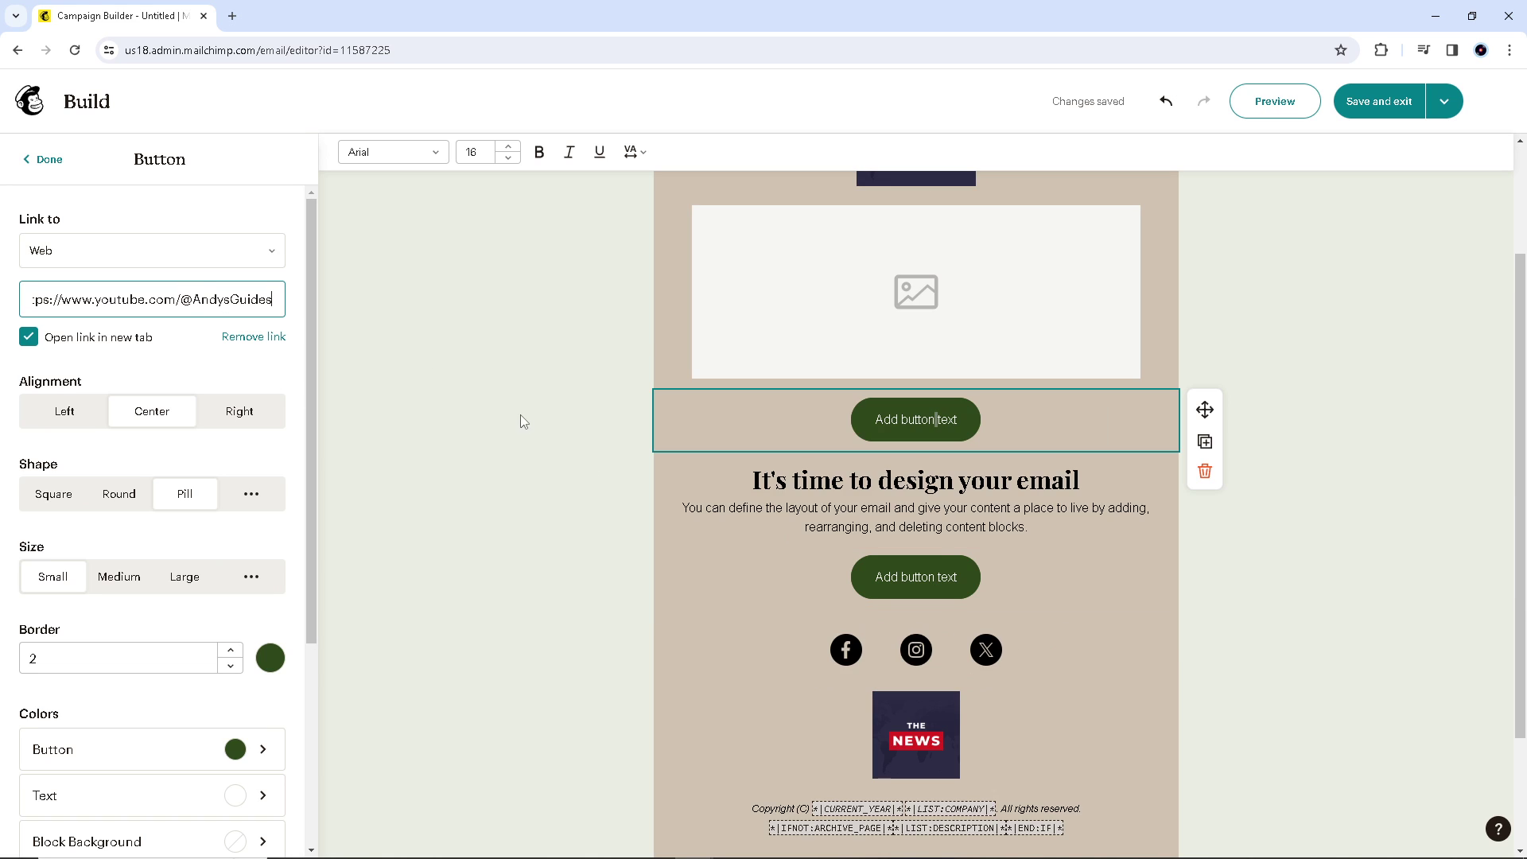
pyautogui.click(560, 437)
pyautogui.scroll(2, 561, 415)
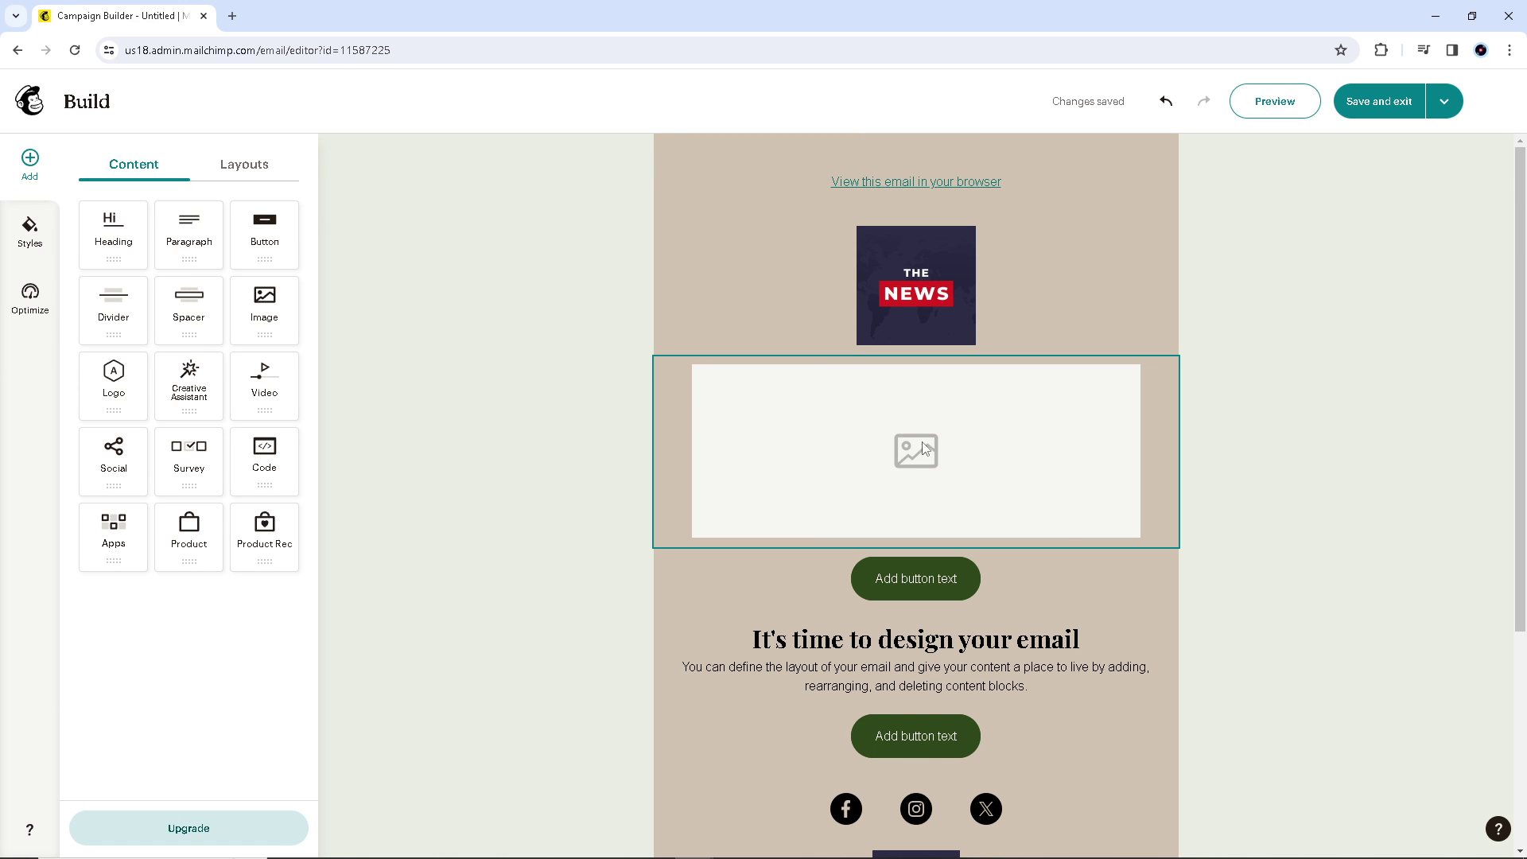
pyautogui.click(953, 450)
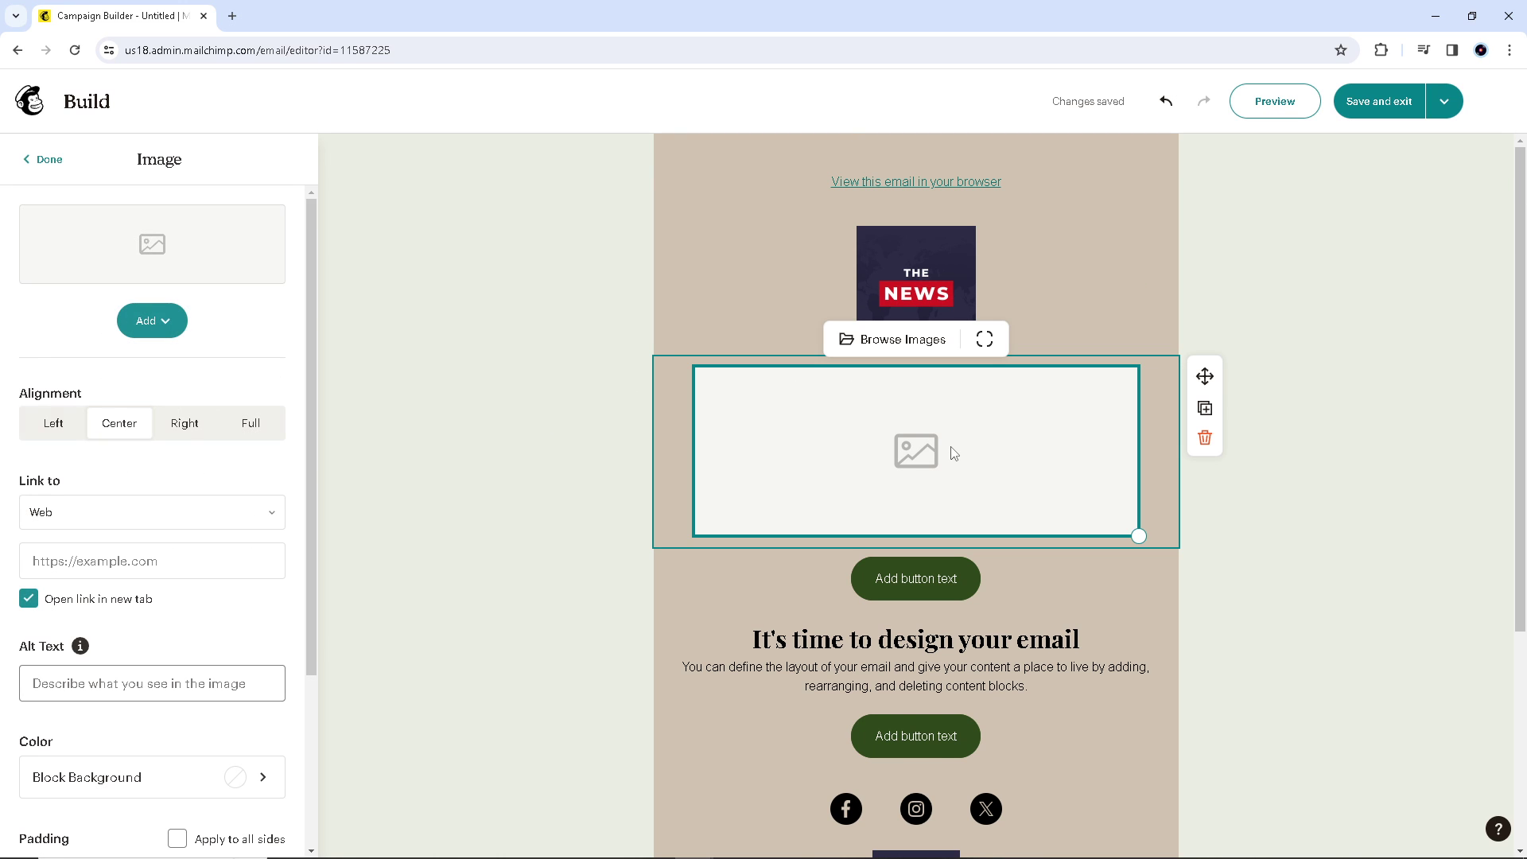
pyautogui.doubleClick(964, 580)
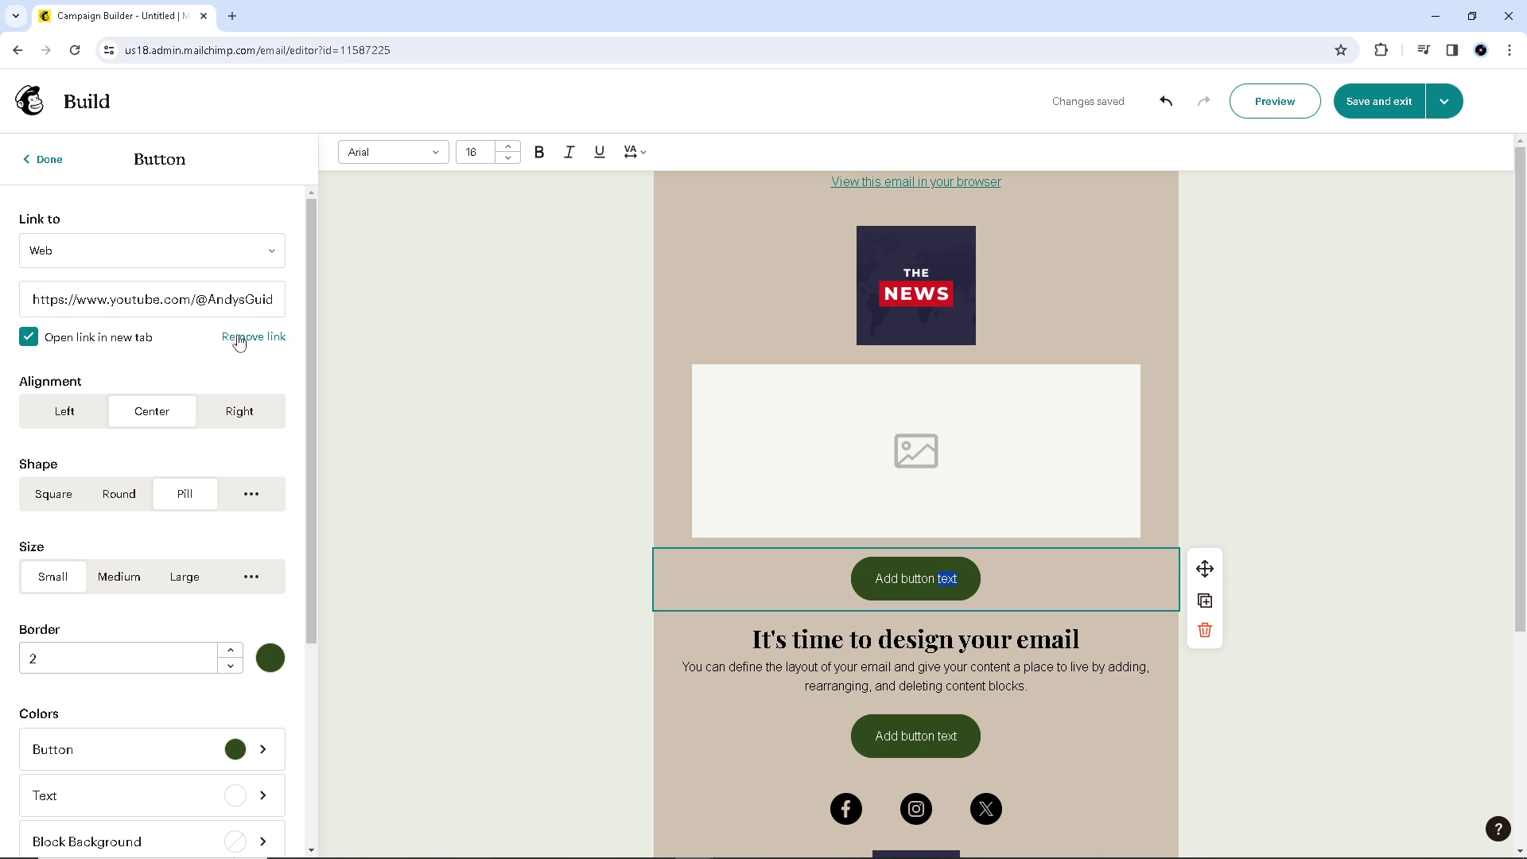
pyautogui.click(125, 344)
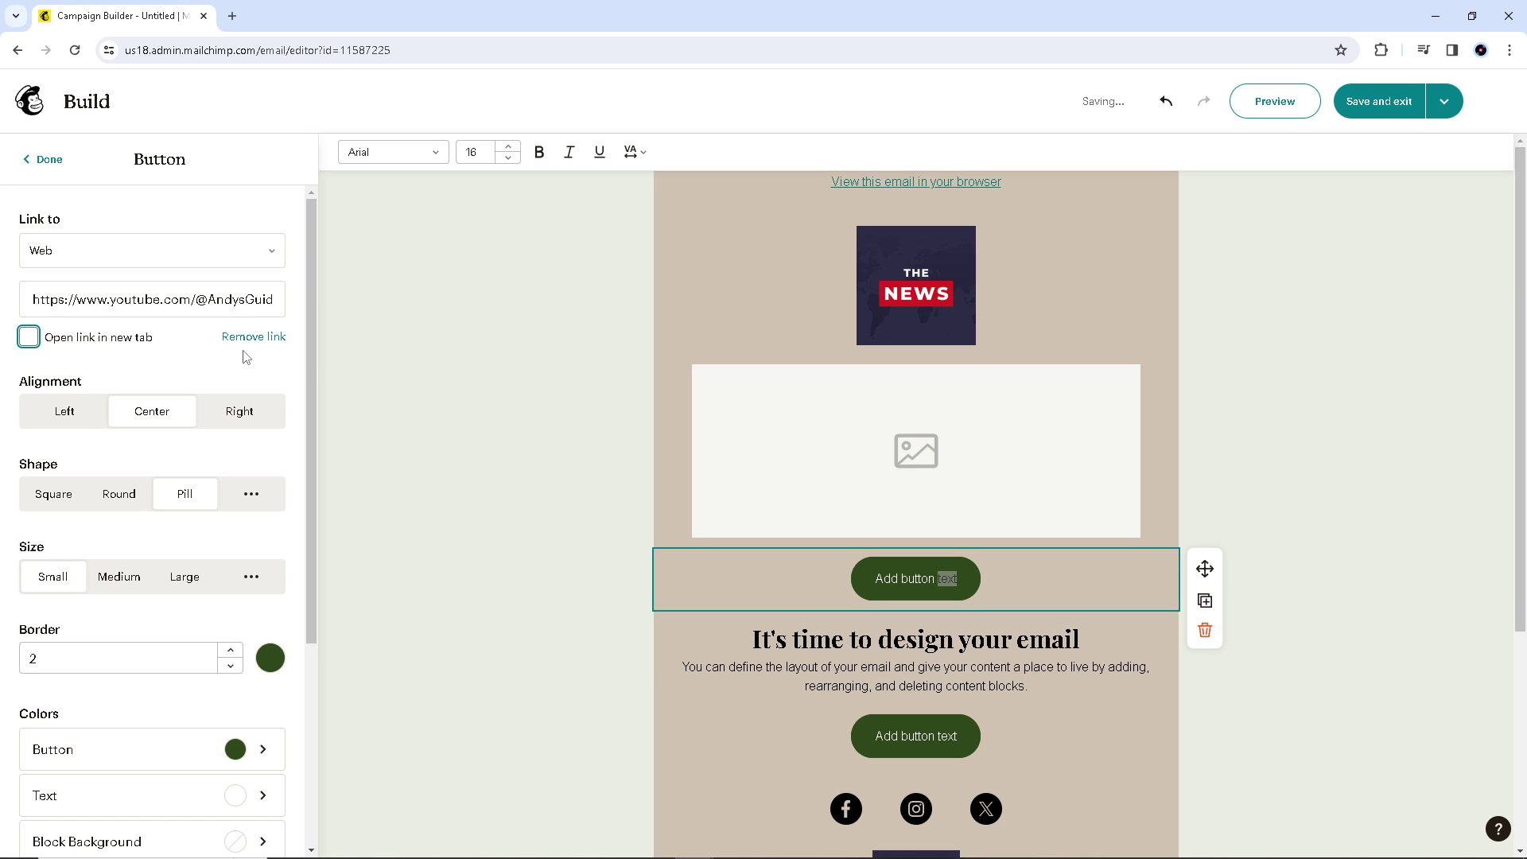
pyautogui.click(28, 337)
pyautogui.click(386, 406)
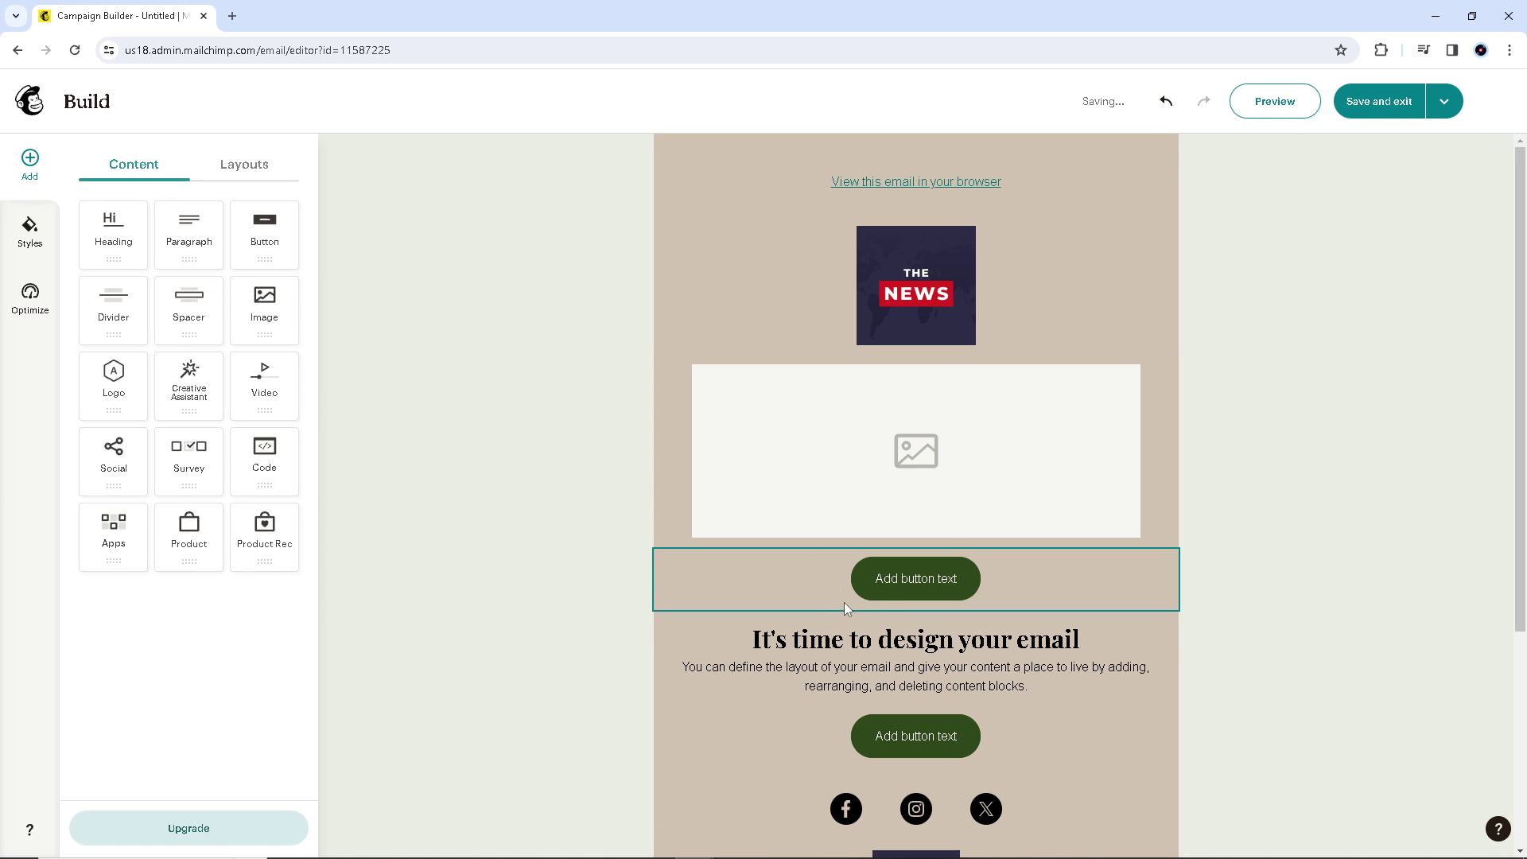
pyautogui.click(877, 577)
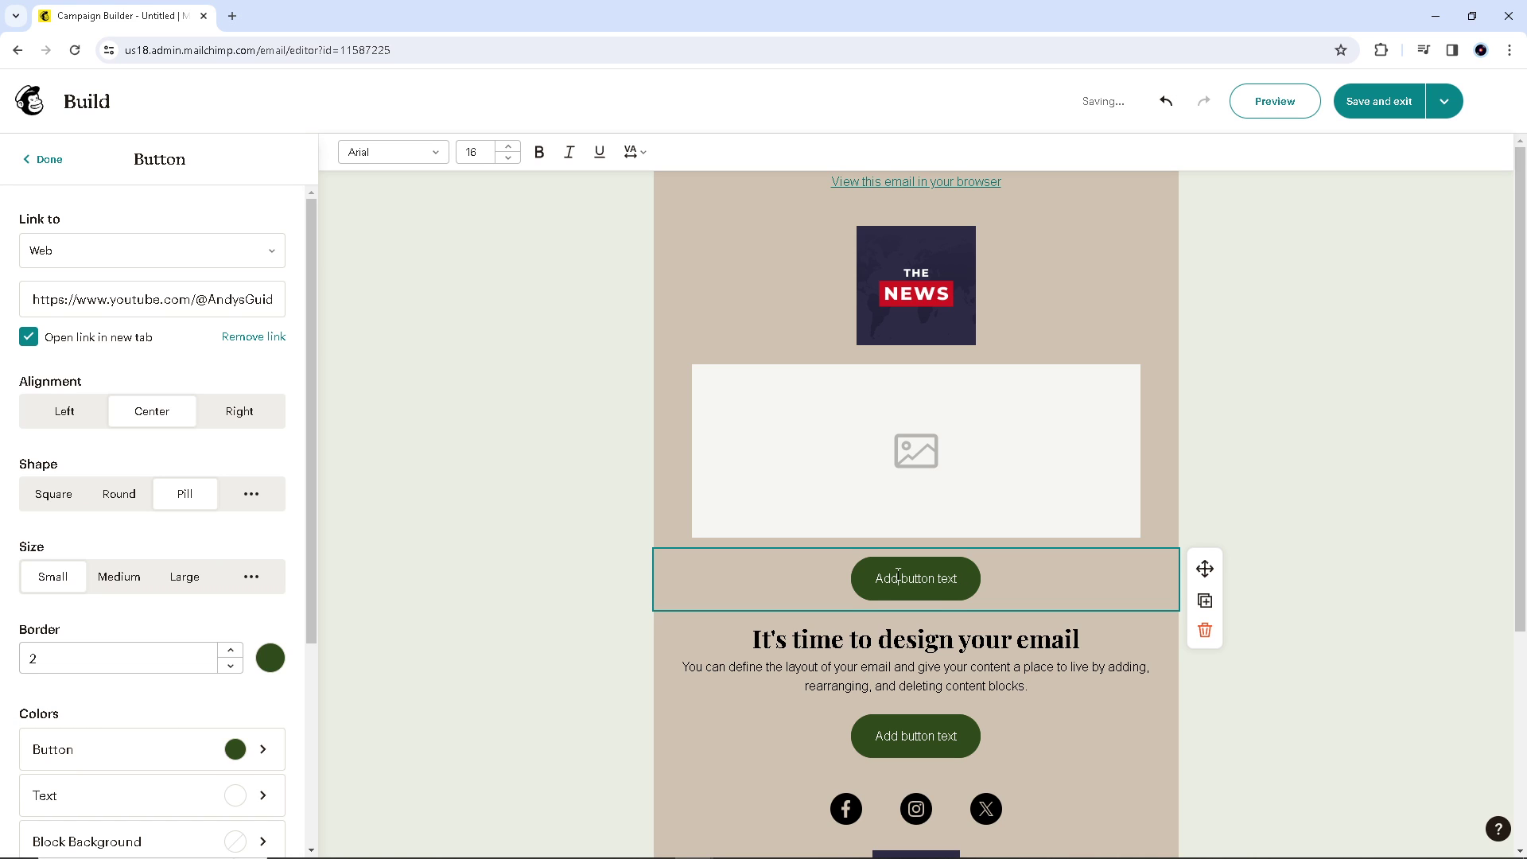
# Type 'Andy' Guides' as the new button's label and click outside to finish
pyautogui.write('Andy')
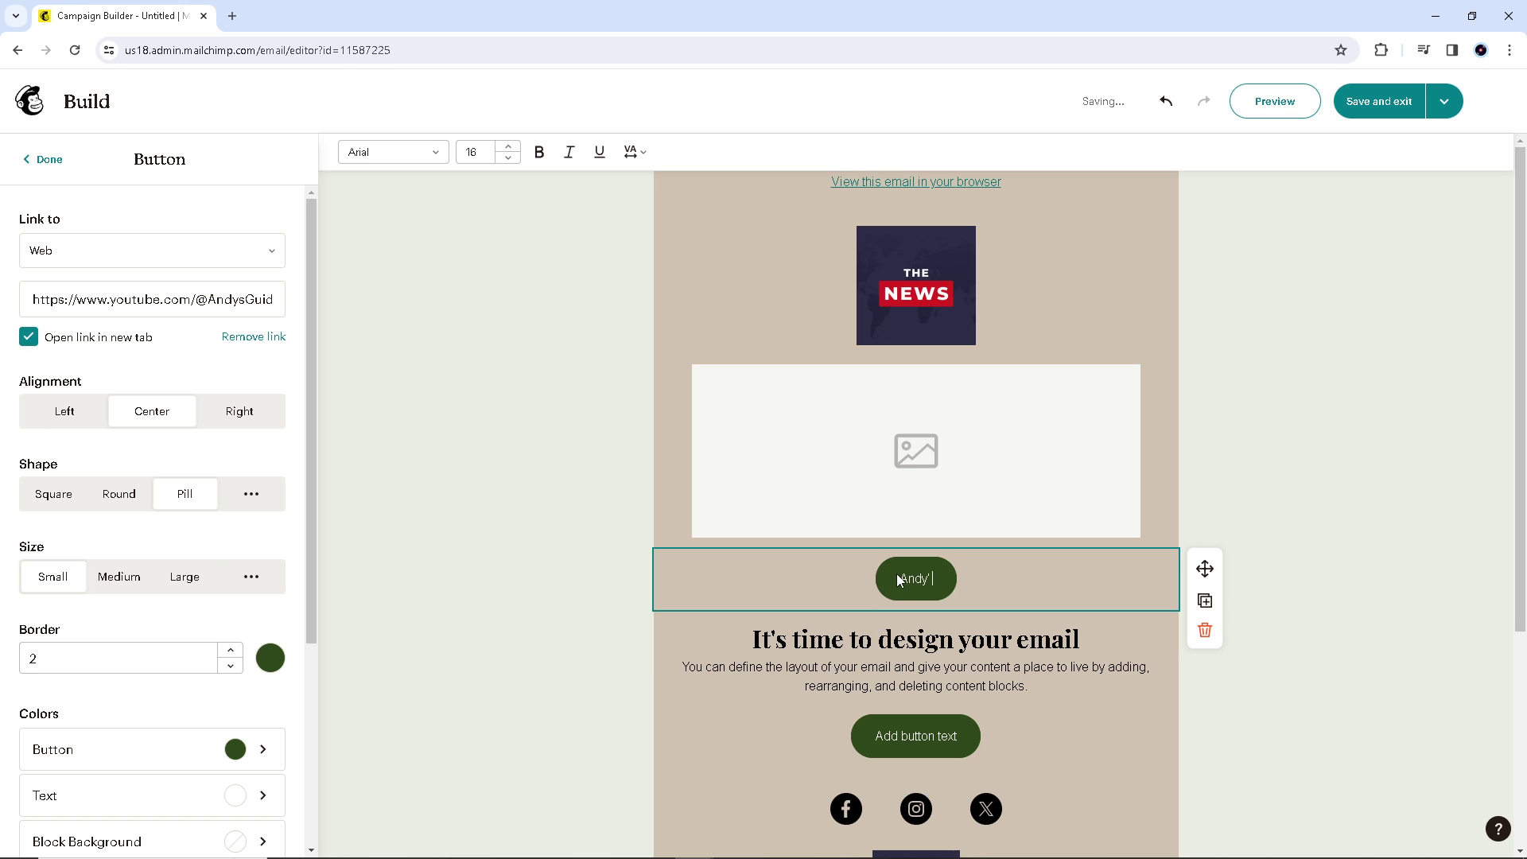
pyautogui.write("' Guides")
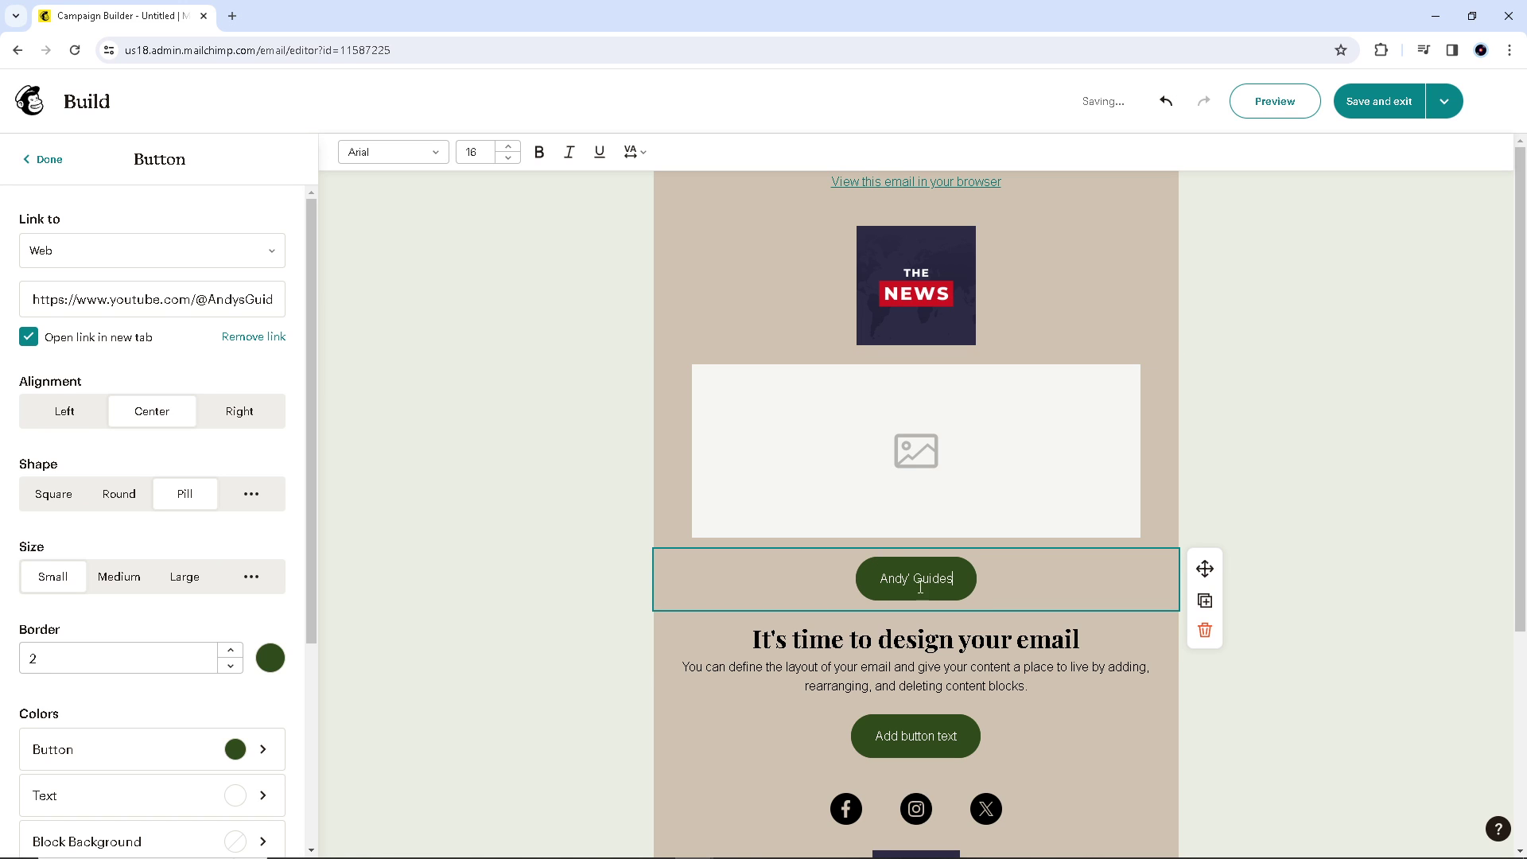
pyautogui.click(562, 512)
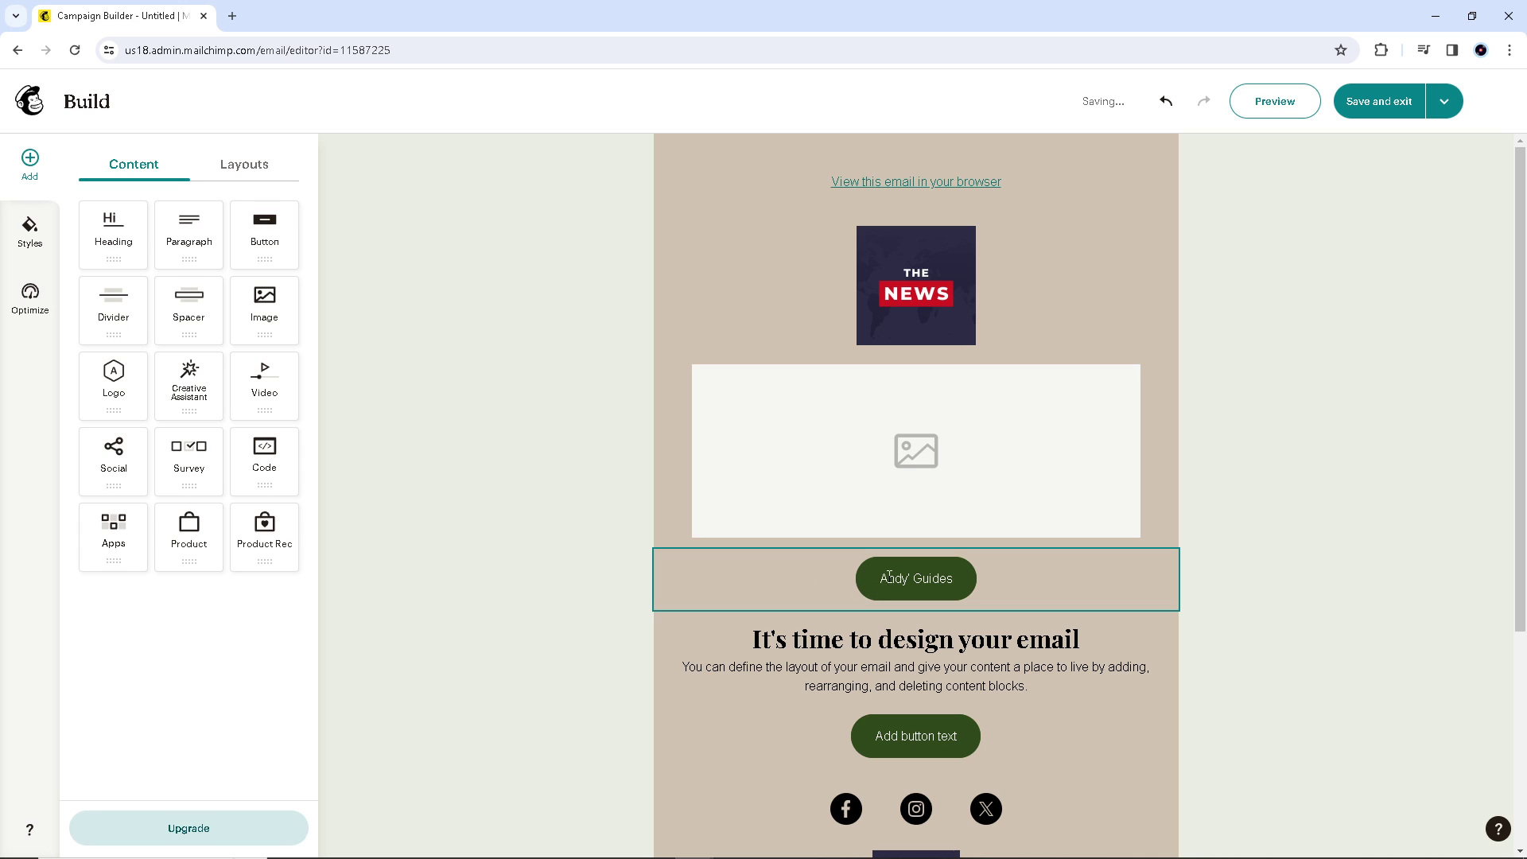
pyautogui.click(776, 565)
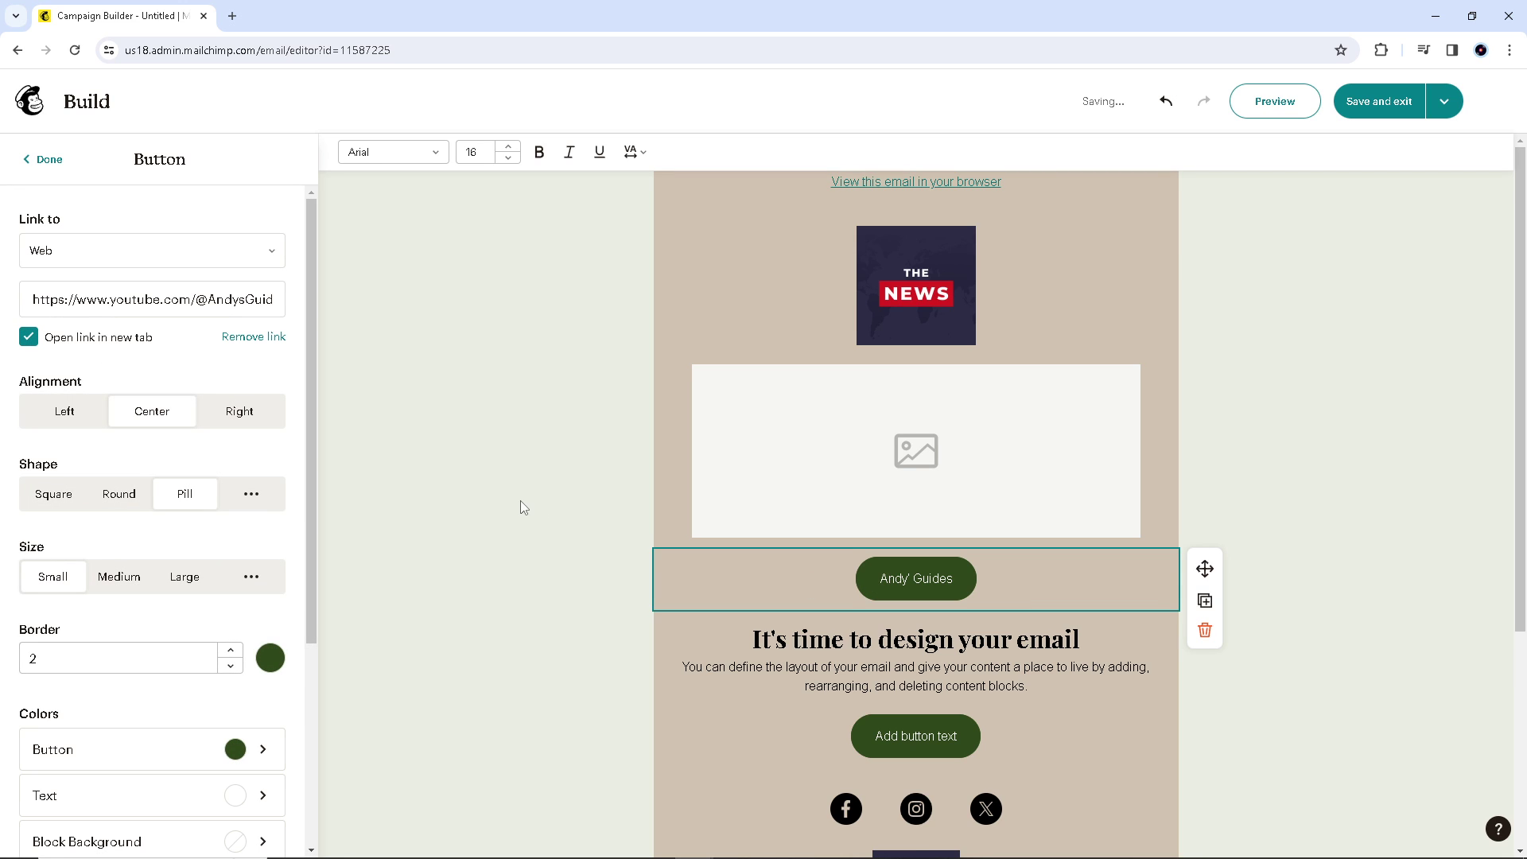
pyautogui.scroll(-3, 765, 517)
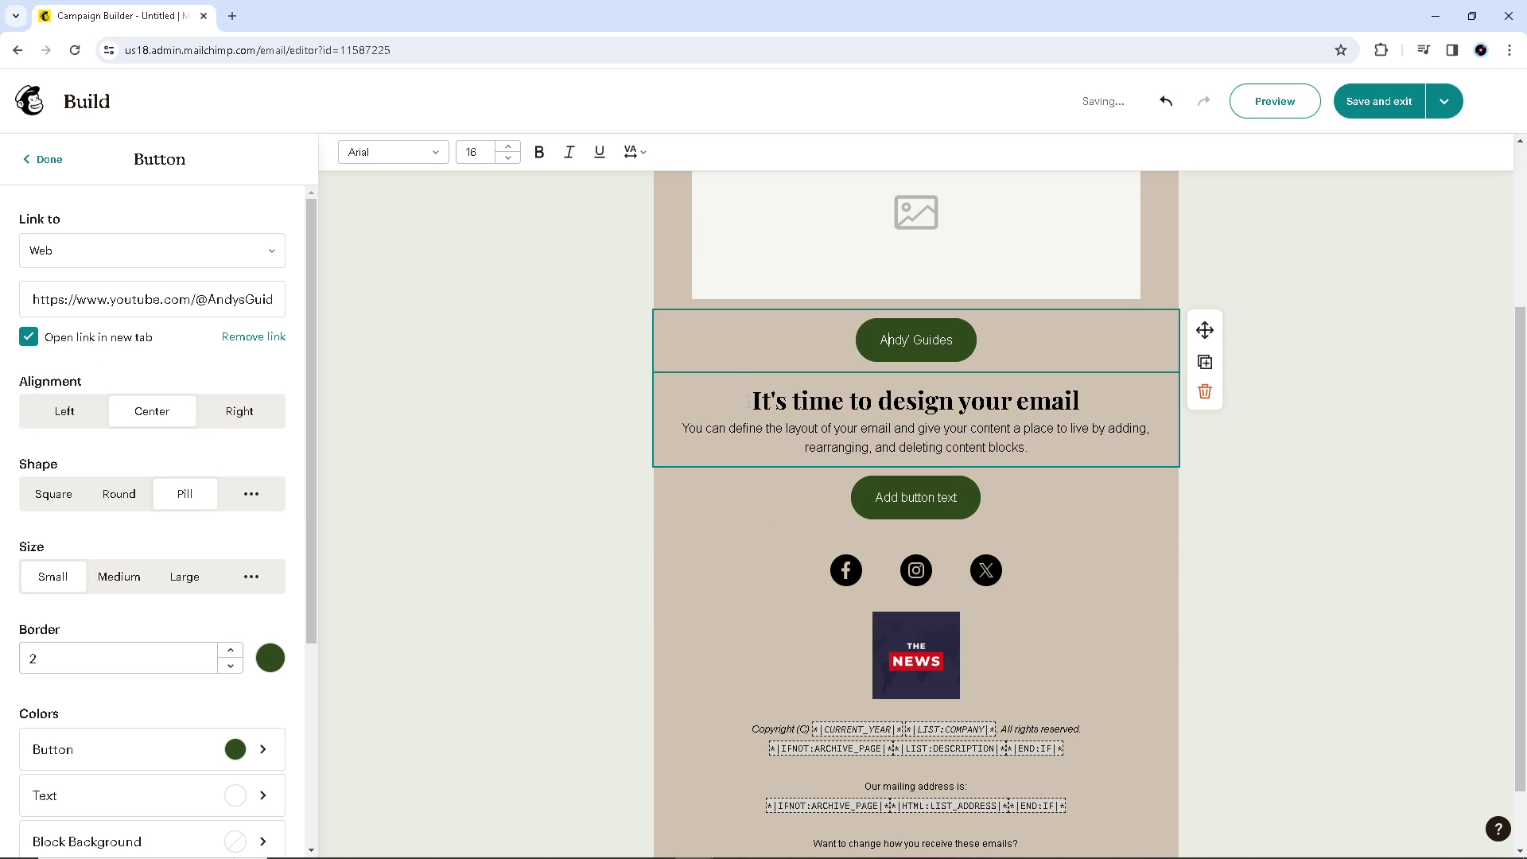
pyautogui.click(738, 375)
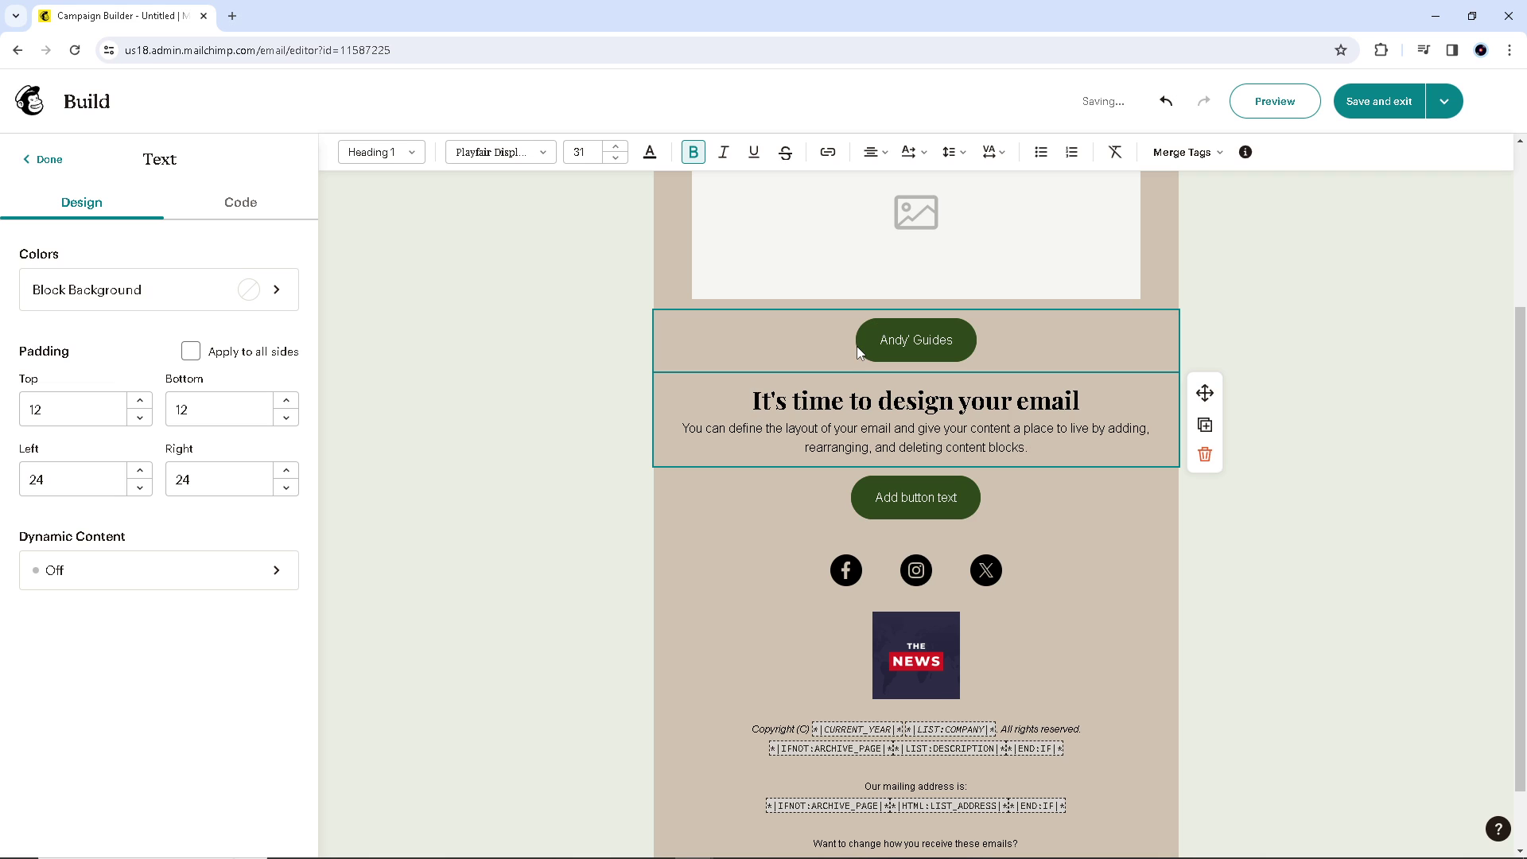
pyautogui.click(566, 341)
pyautogui.scroll(1, 527, 327)
pyautogui.scroll(2, 528, 327)
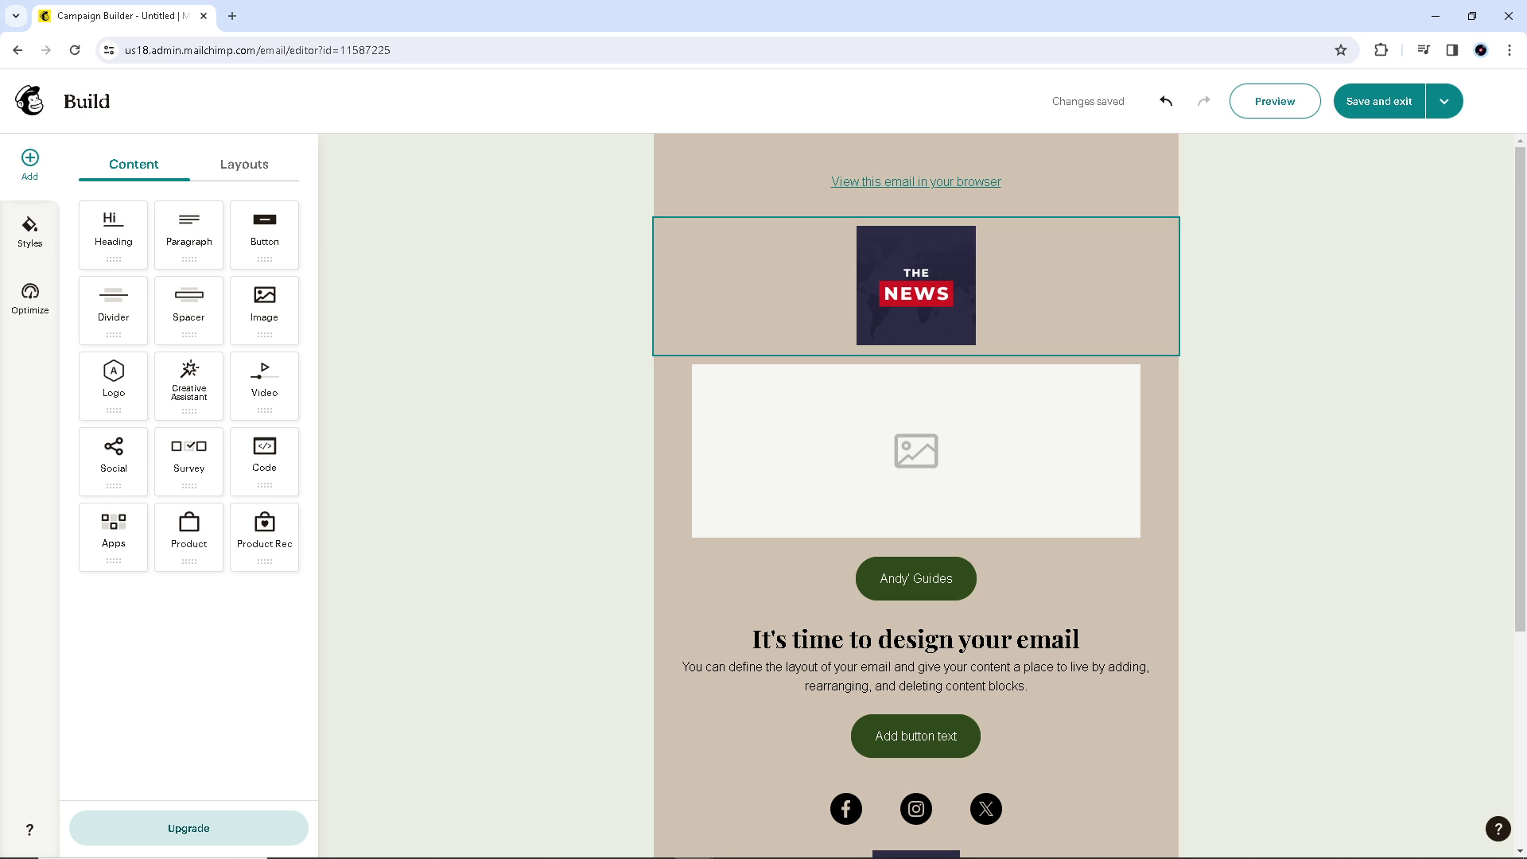
# Select the social icons block and scroll its Social settings panel down
pyautogui.click(916, 809)
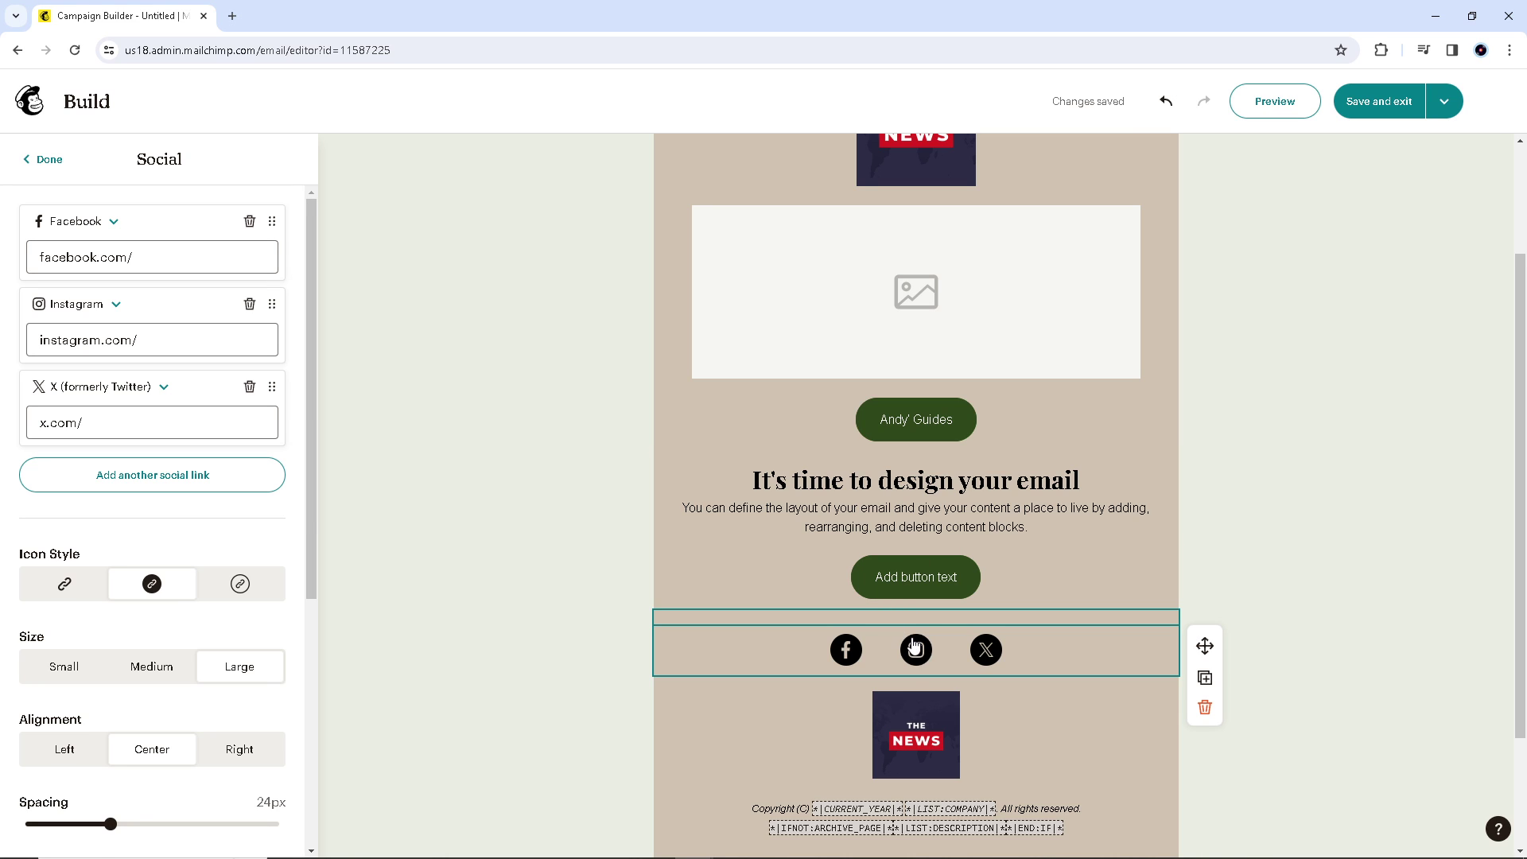
pyautogui.scroll(-2, 255, 445)
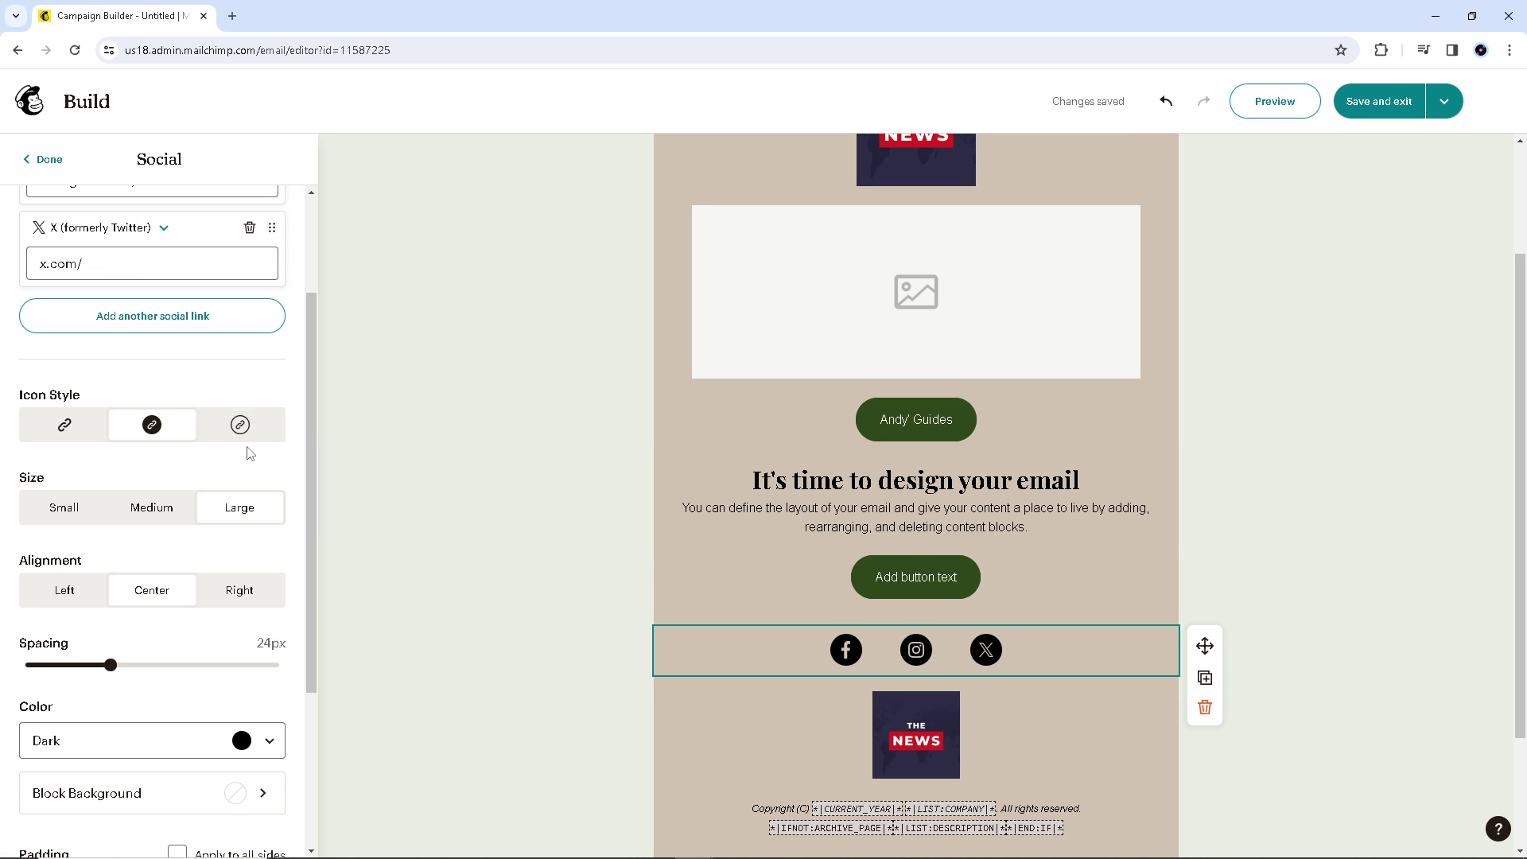
# Add another social link and paste the YouTube channel address into its field
pyautogui.click(223, 329)
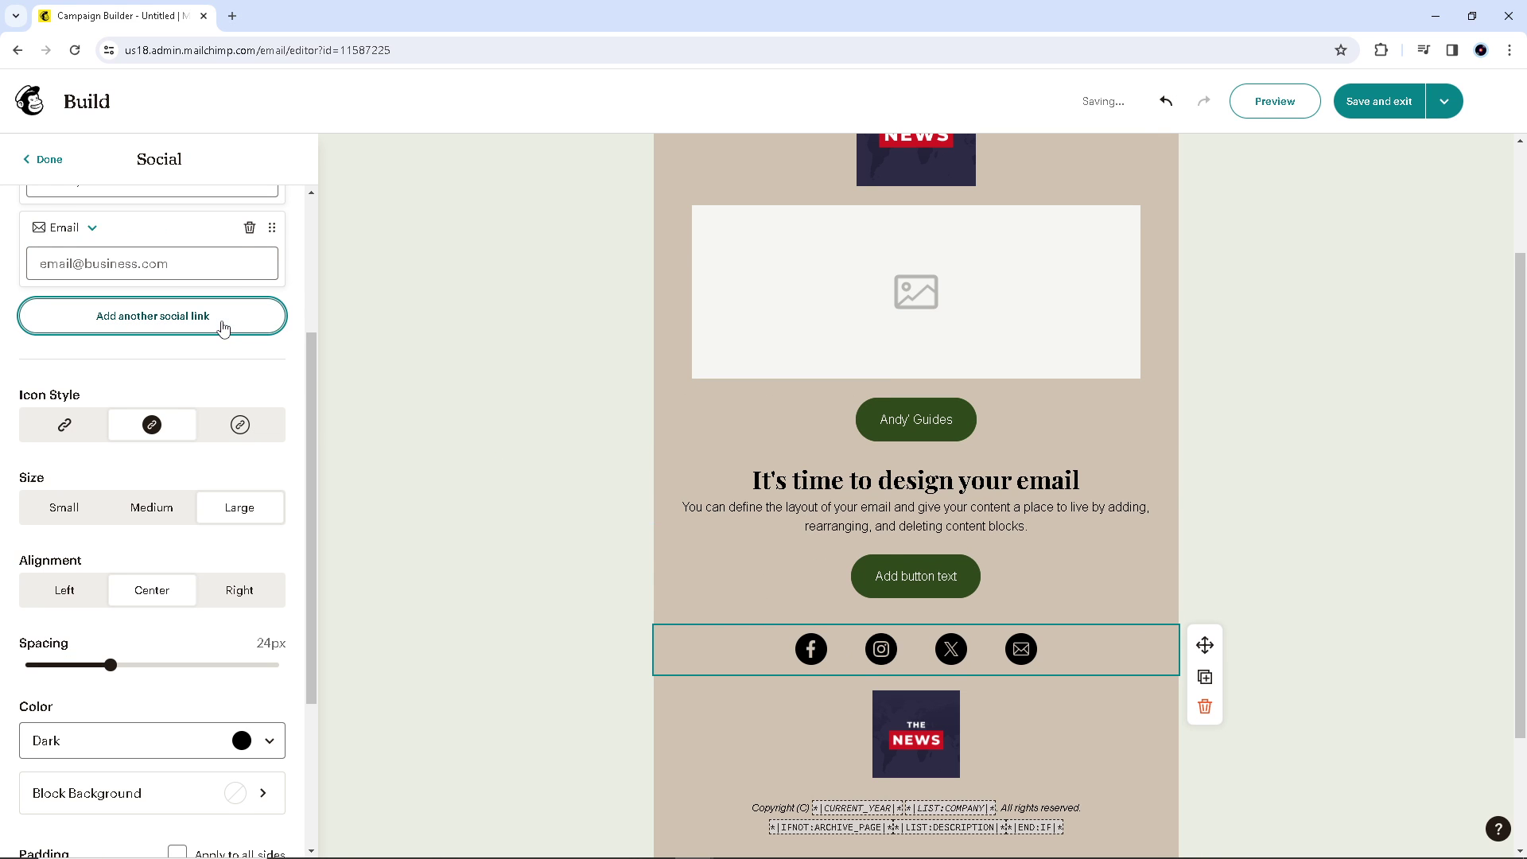
pyautogui.scroll(2, 306, 316)
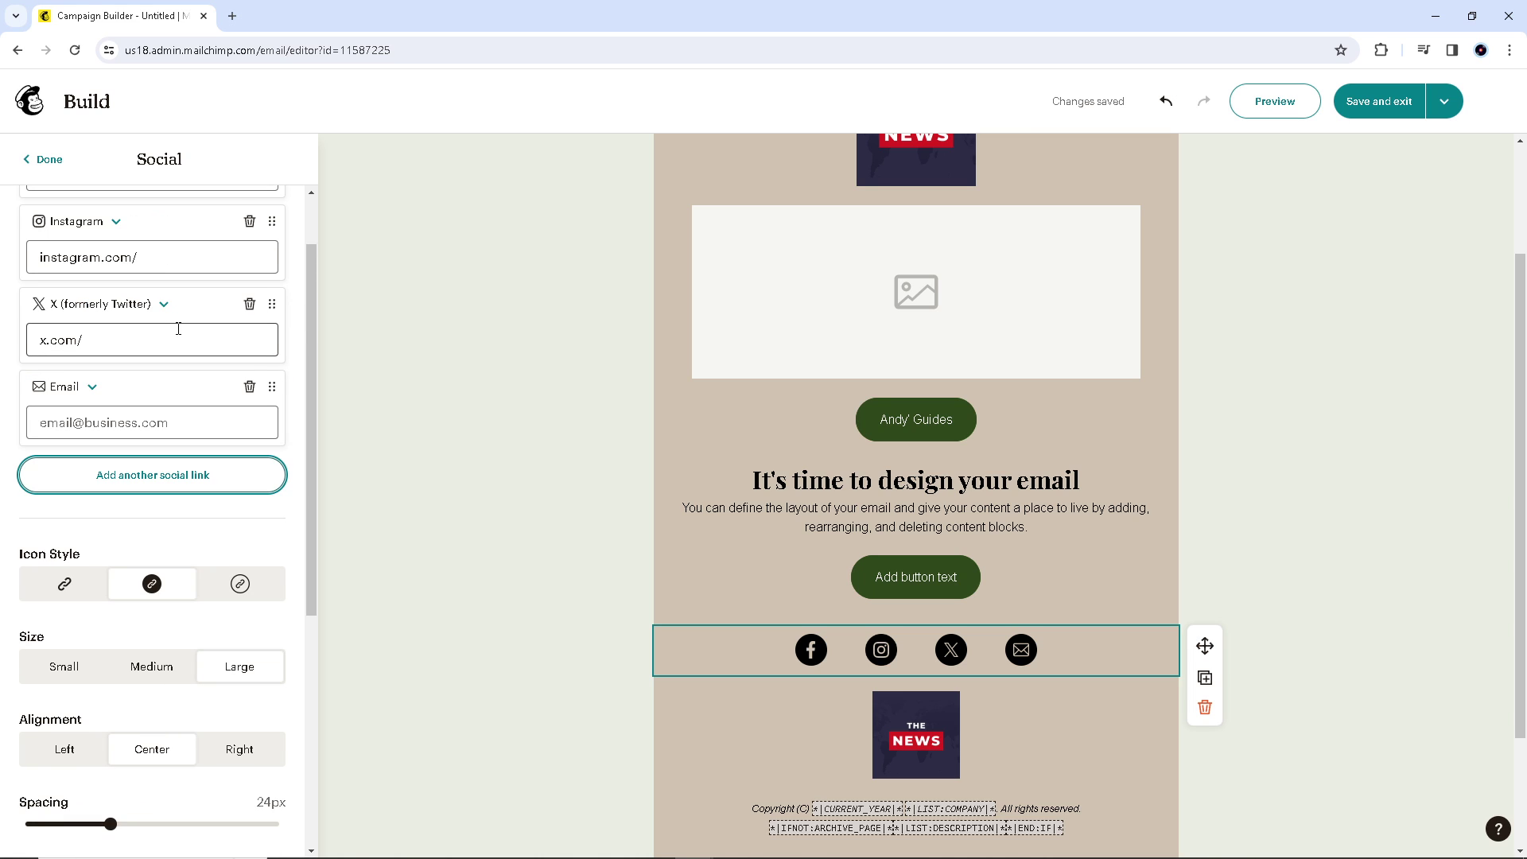
pyautogui.scroll(1, 178, 328)
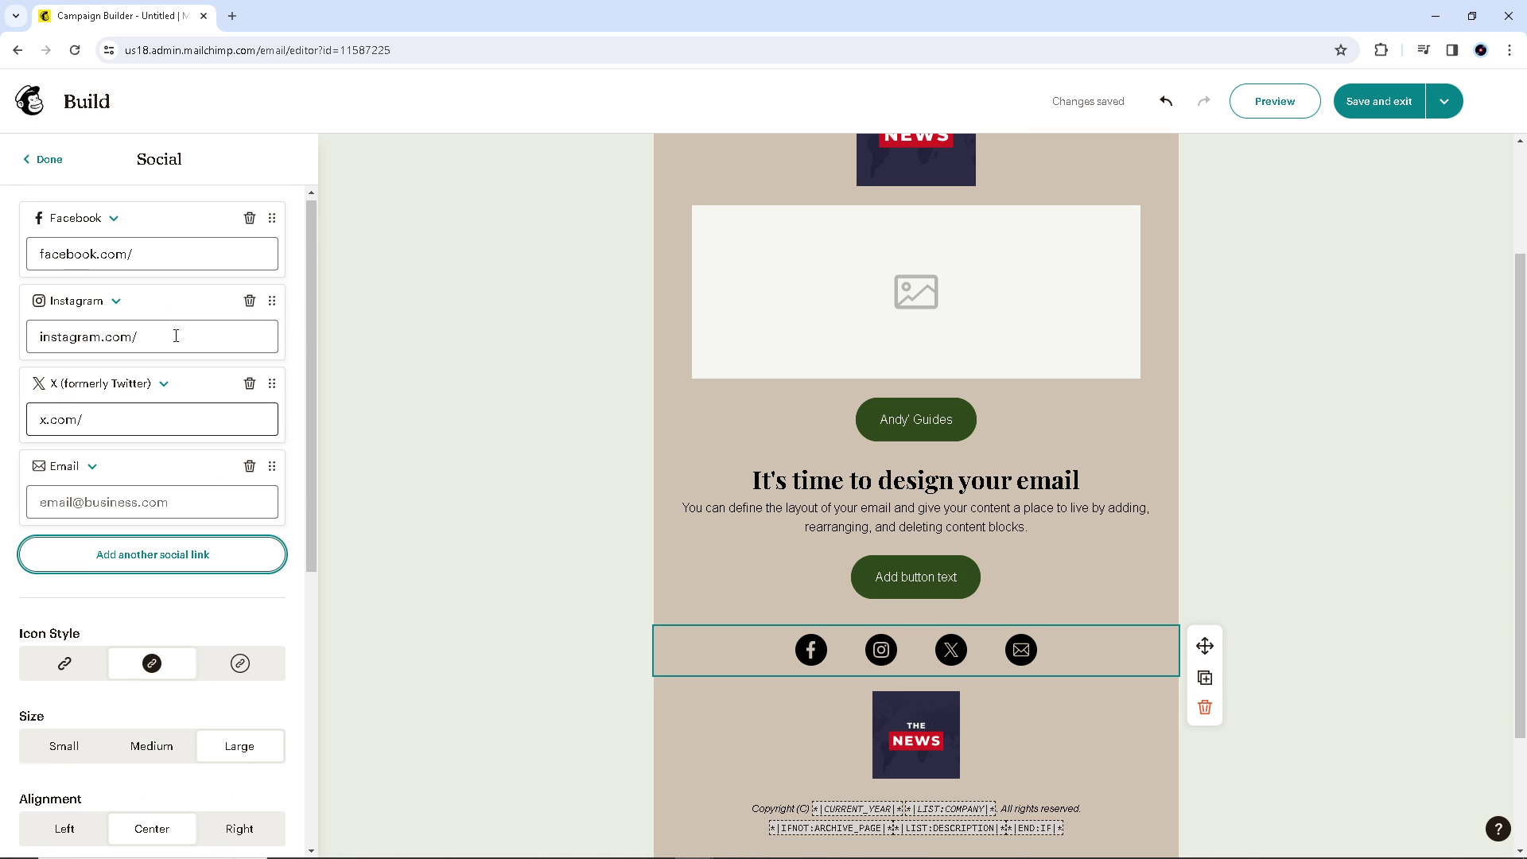
pyautogui.click(196, 507)
pyautogui.write('https://www.youtube.com/@AndysGuides')
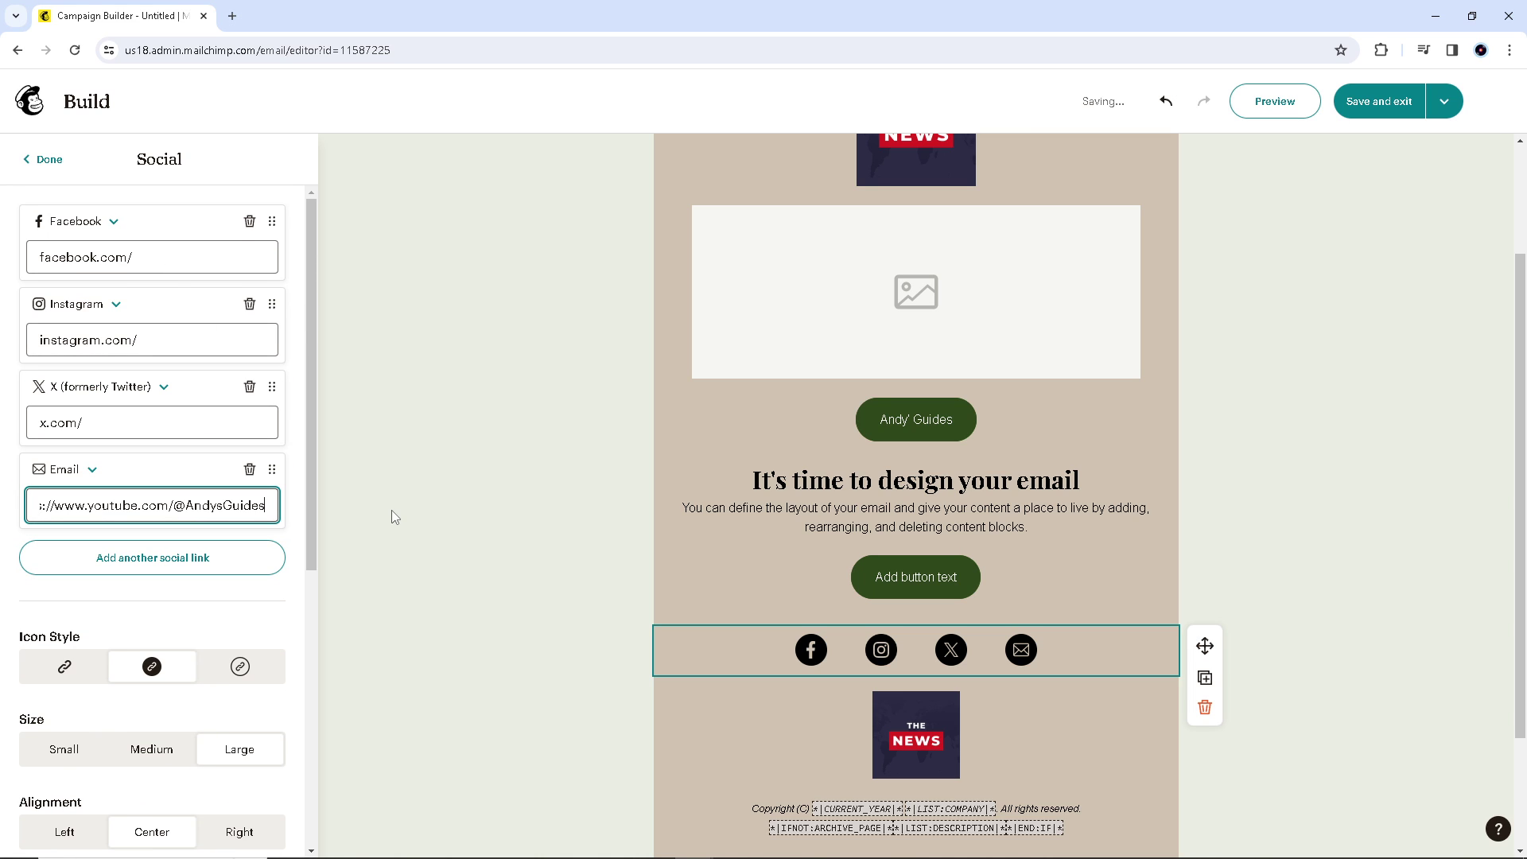
pyautogui.click(469, 514)
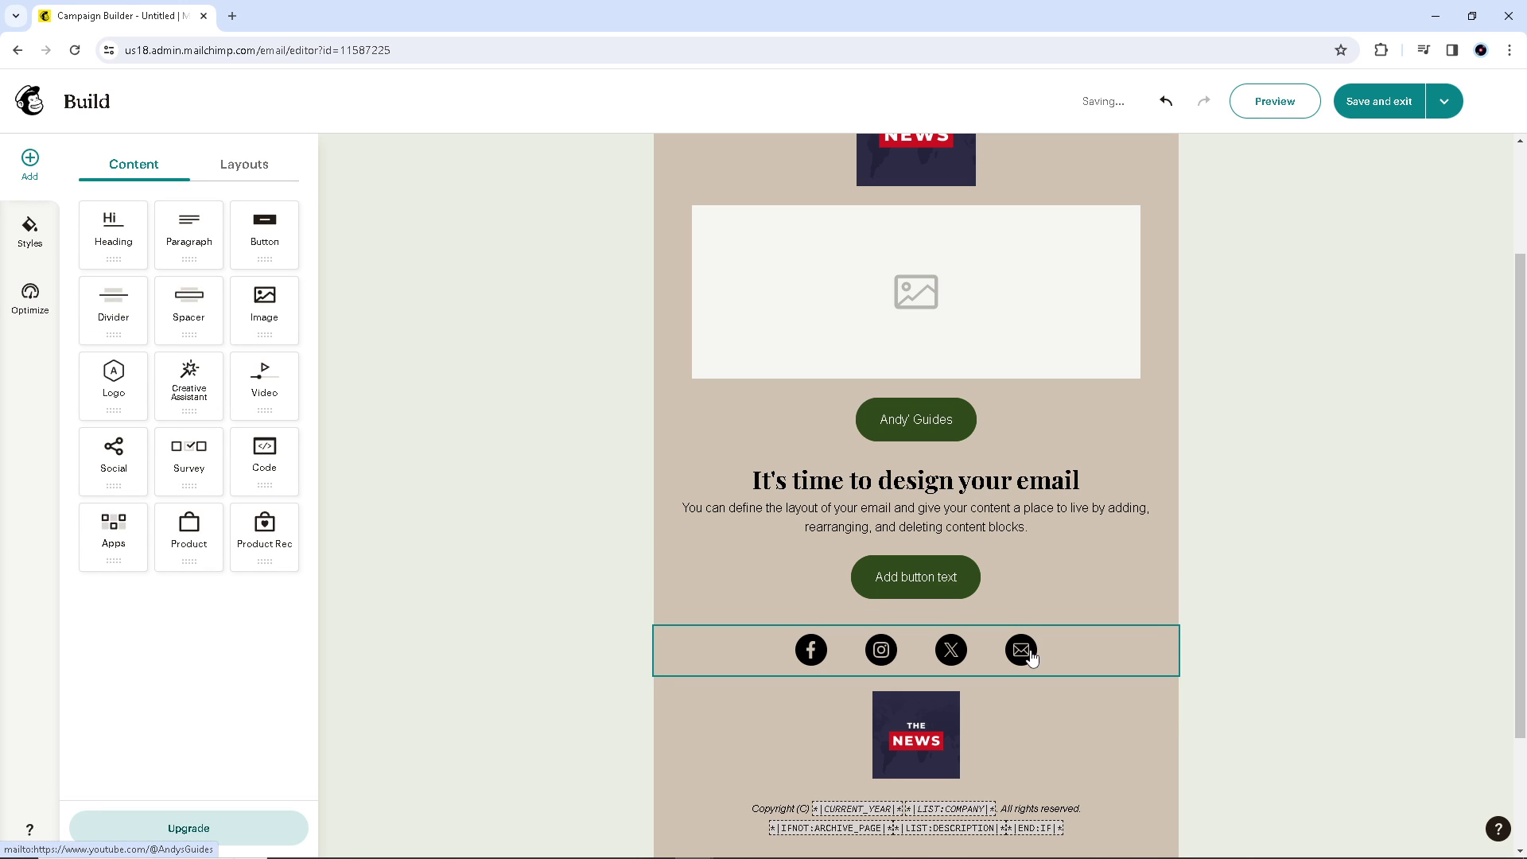
# Add one more social link entry to the icons block and open its type choices
pyautogui.click(1030, 654)
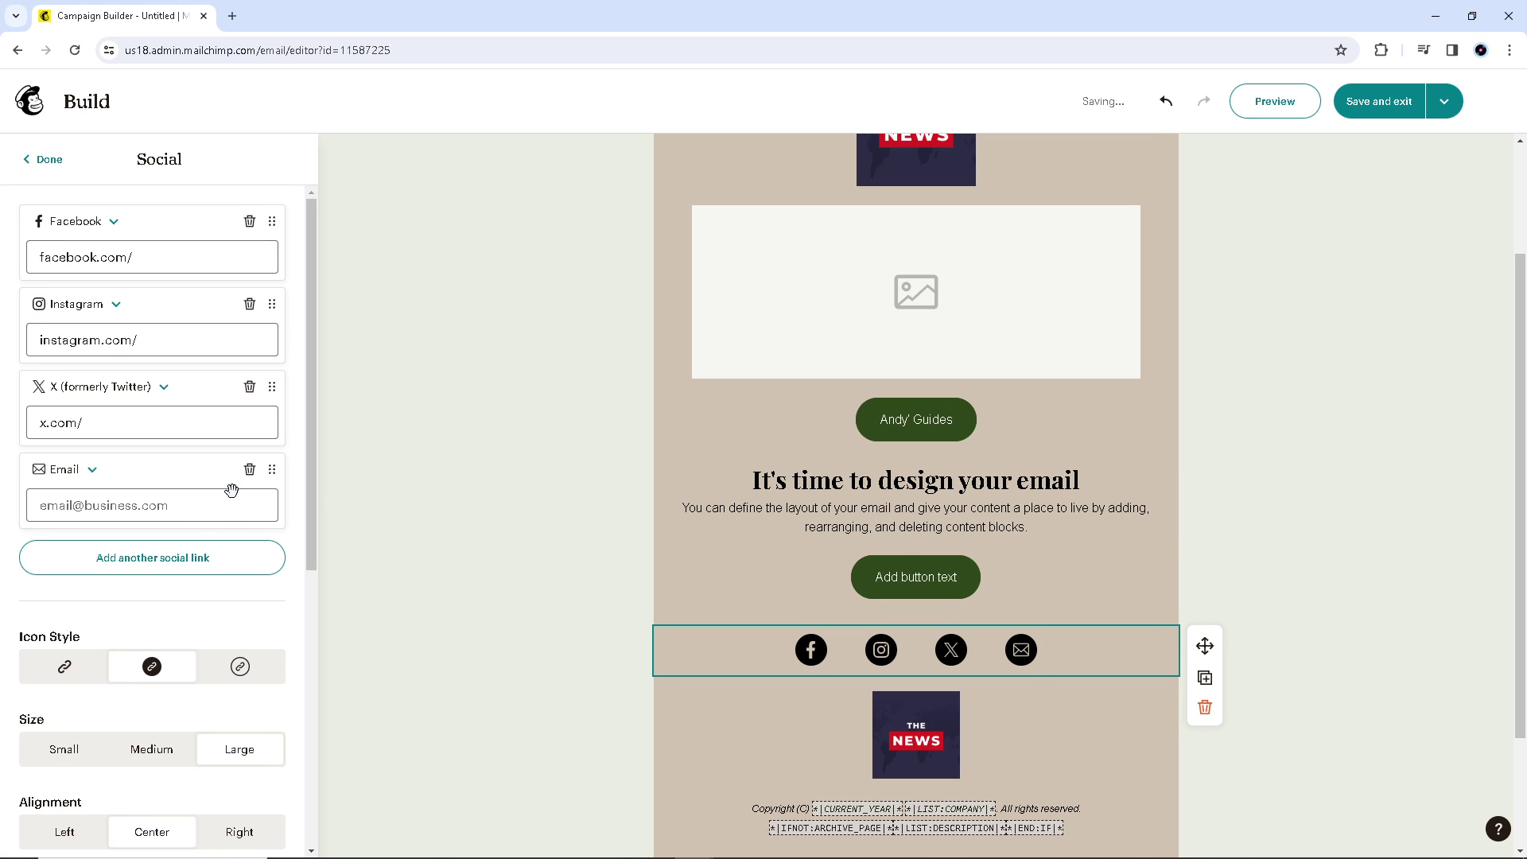
pyautogui.click(210, 559)
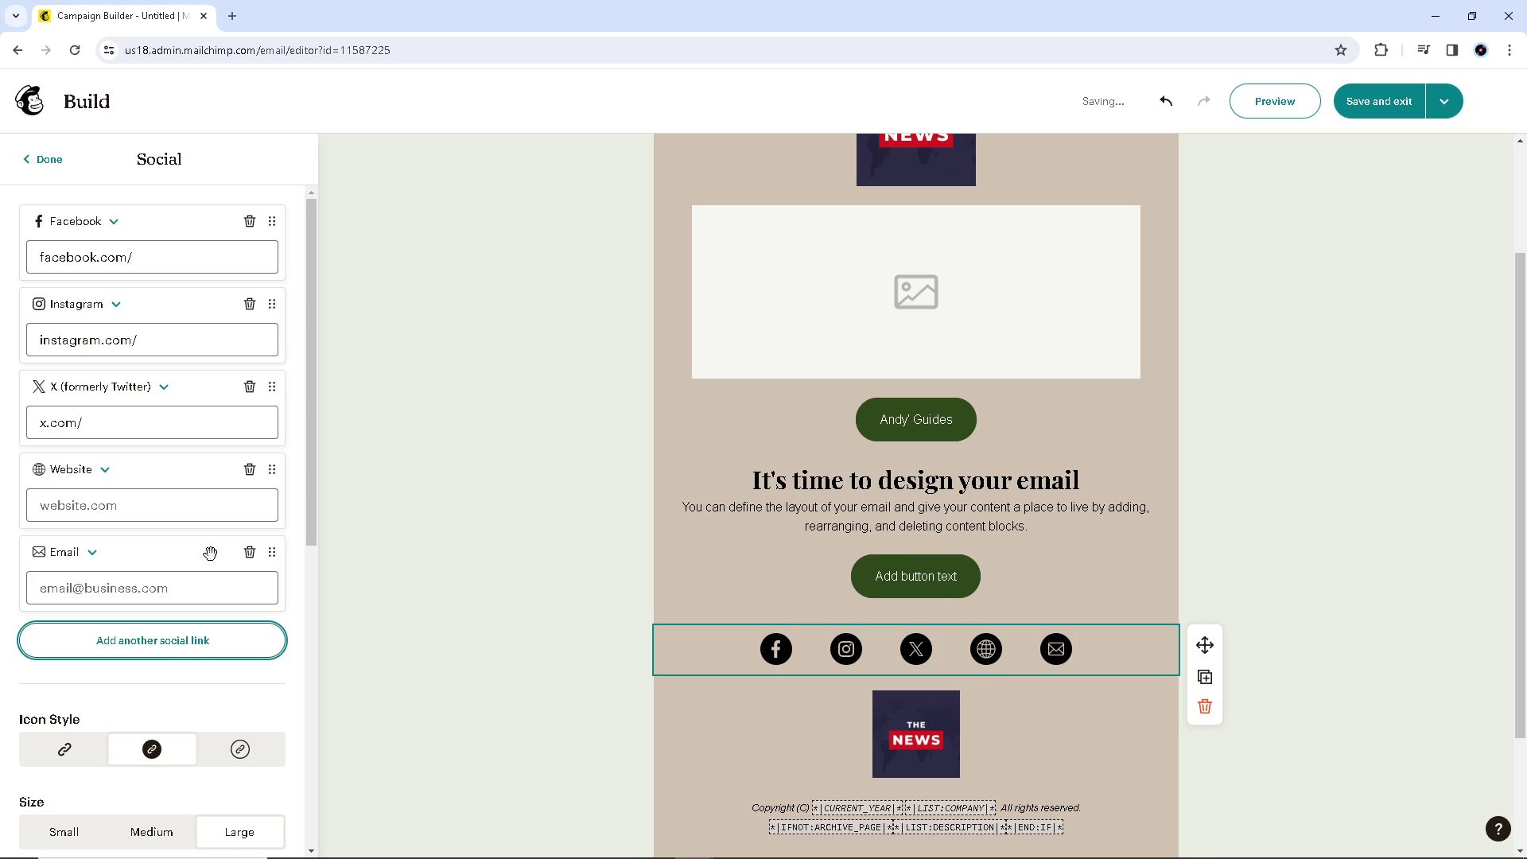
pyautogui.click(150, 512)
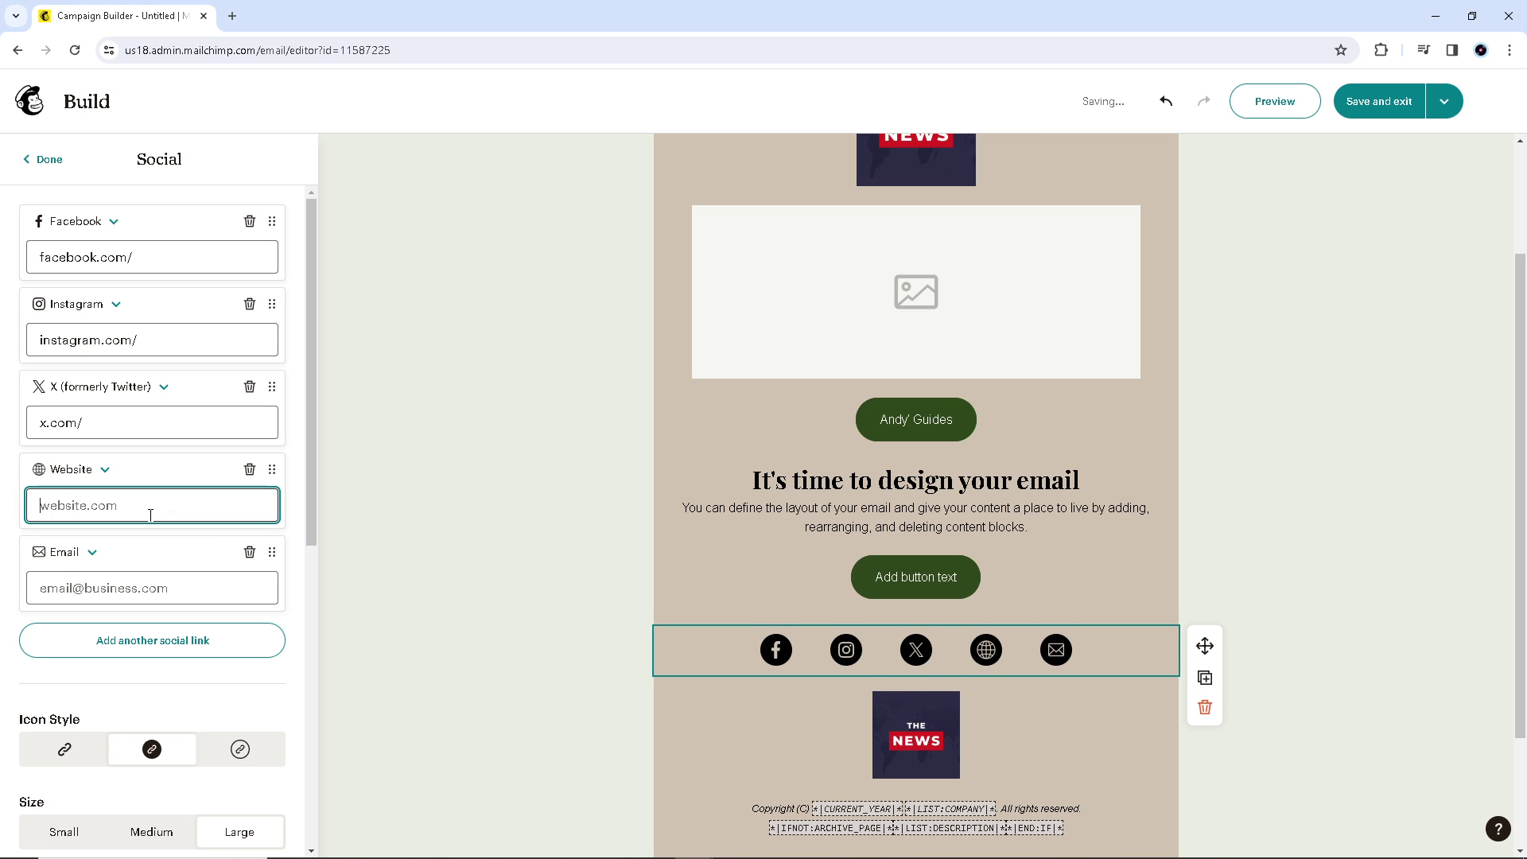
pyautogui.click(106, 471)
# Make the new entry YouTube, replace youtube.com/ with the AndysGuides address, and delete the Email link
pyautogui.click(103, 588)
pyautogui.click(176, 514)
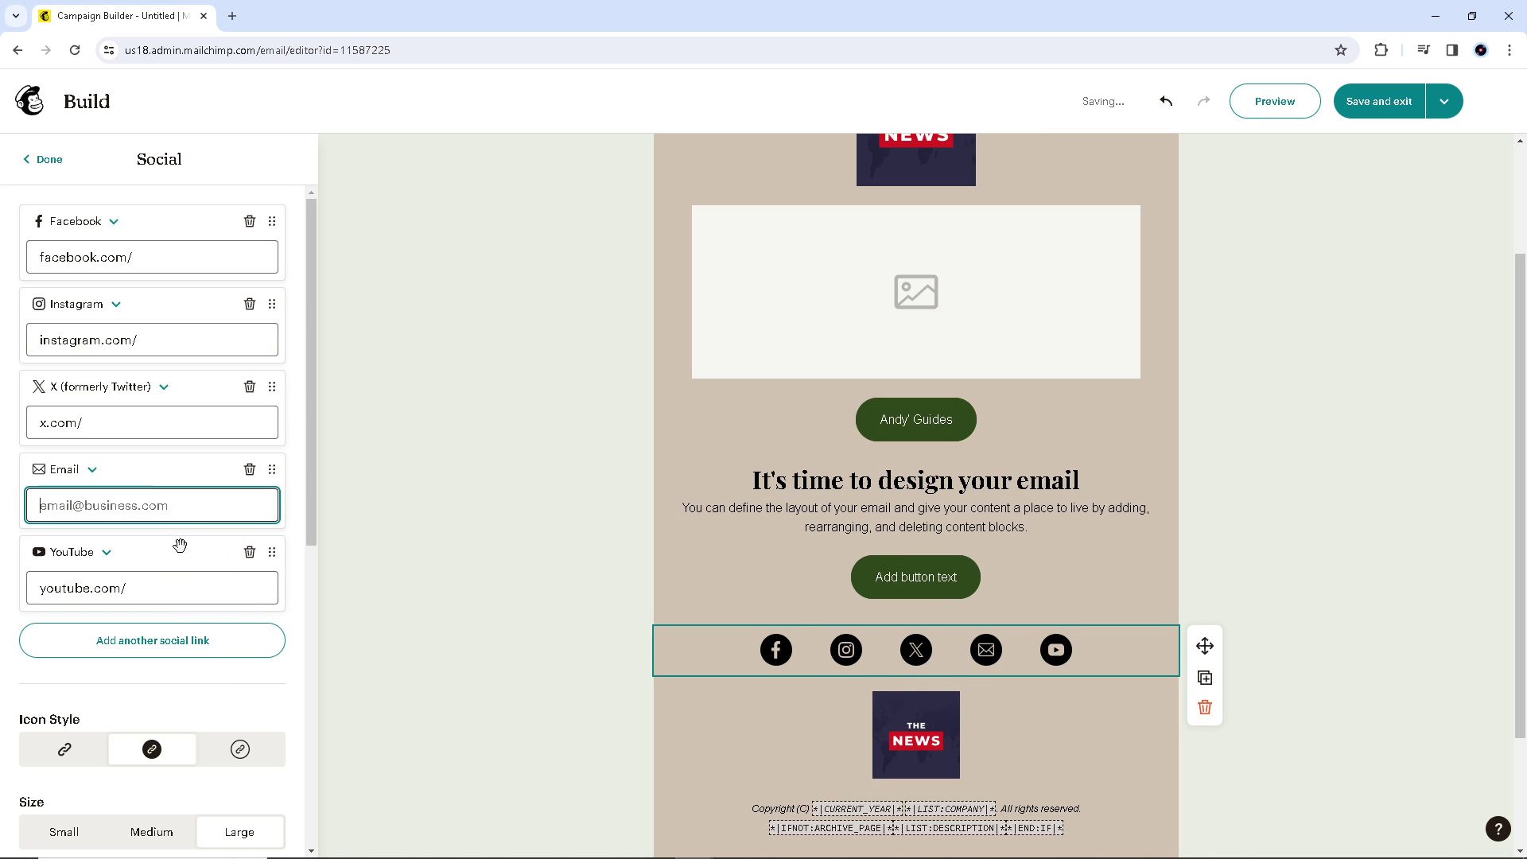
pyautogui.click(159, 588)
pyautogui.hotkey('ctrl', 'a')
pyautogui.write('https://www.youtube.com/@AndysGuides')
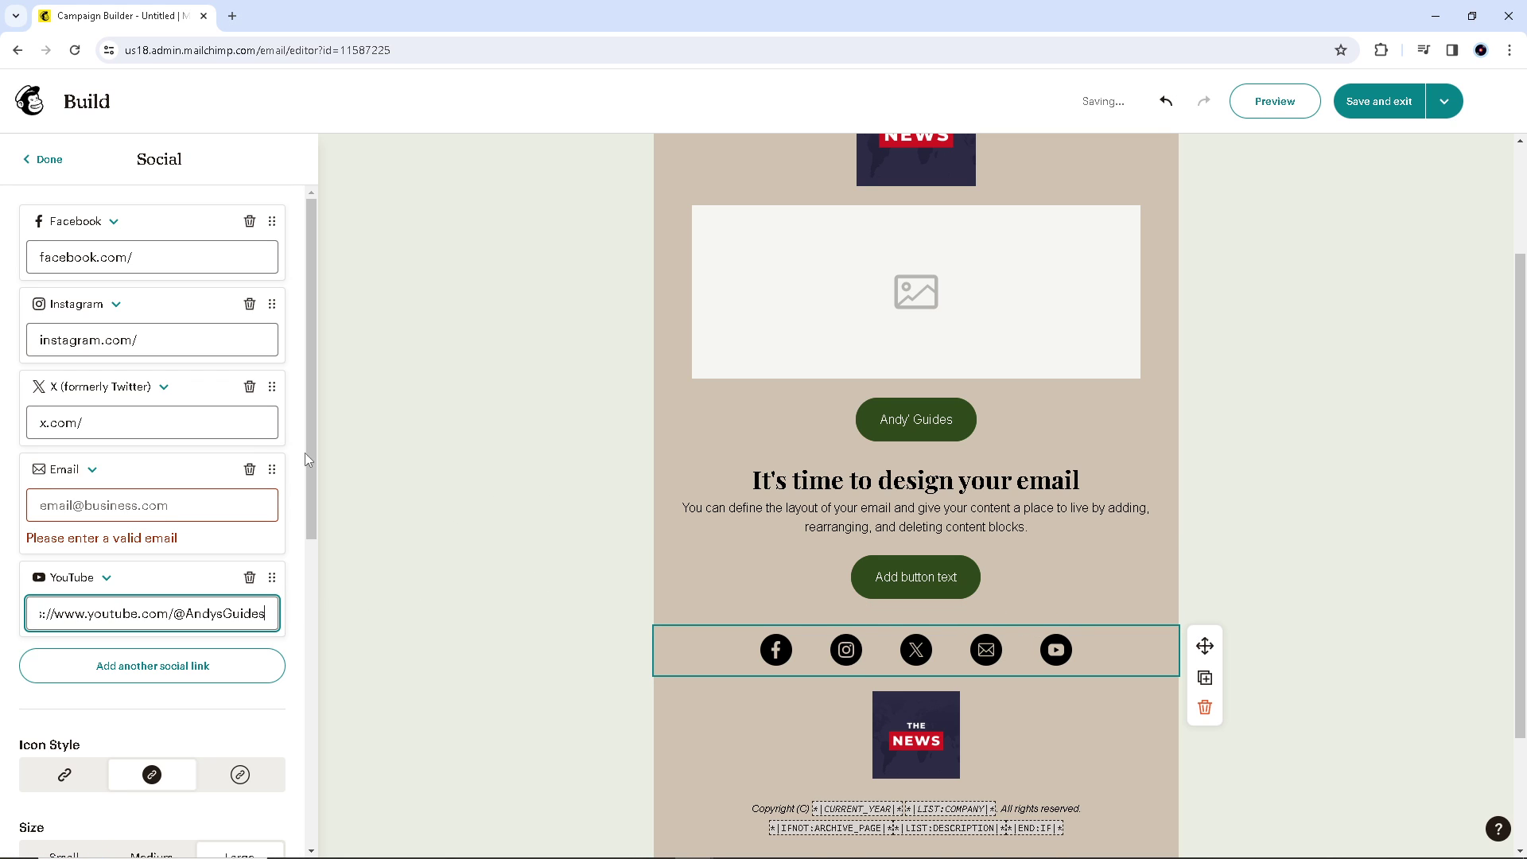
pyautogui.click(249, 470)
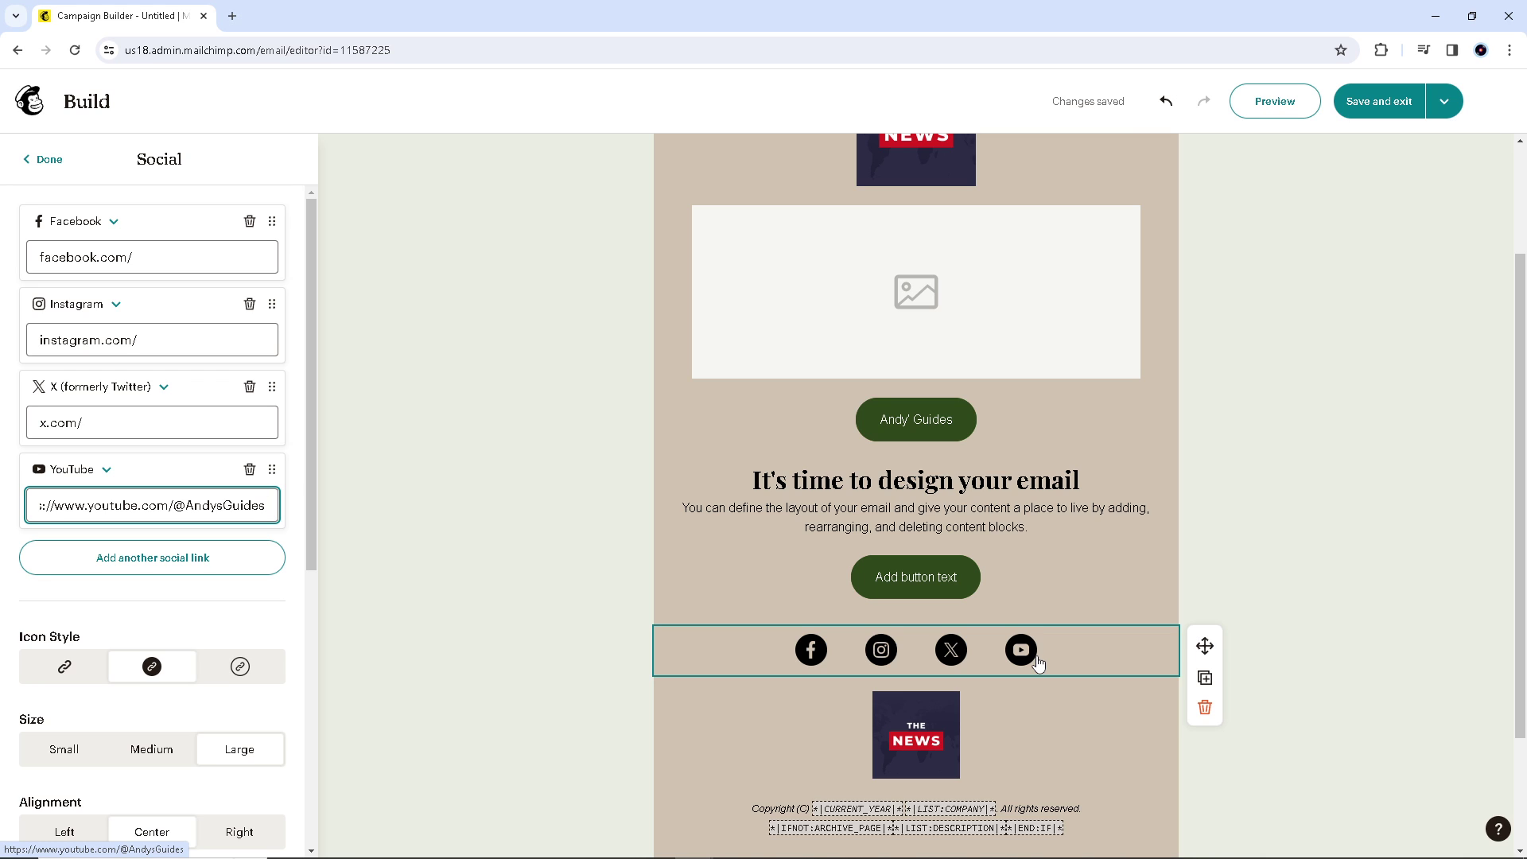
pyautogui.scroll(-2, 1038, 664)
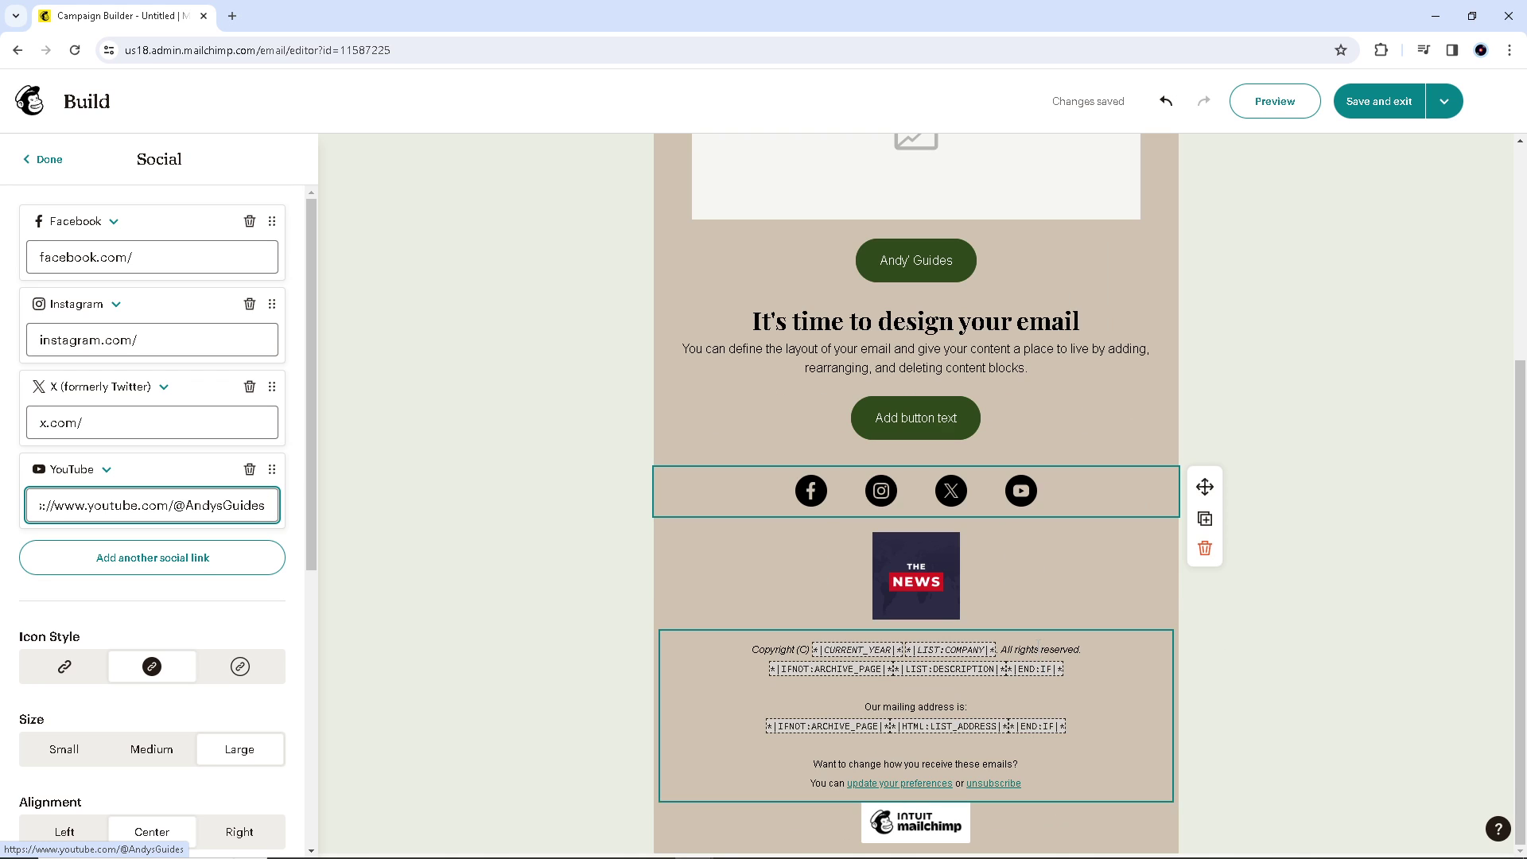